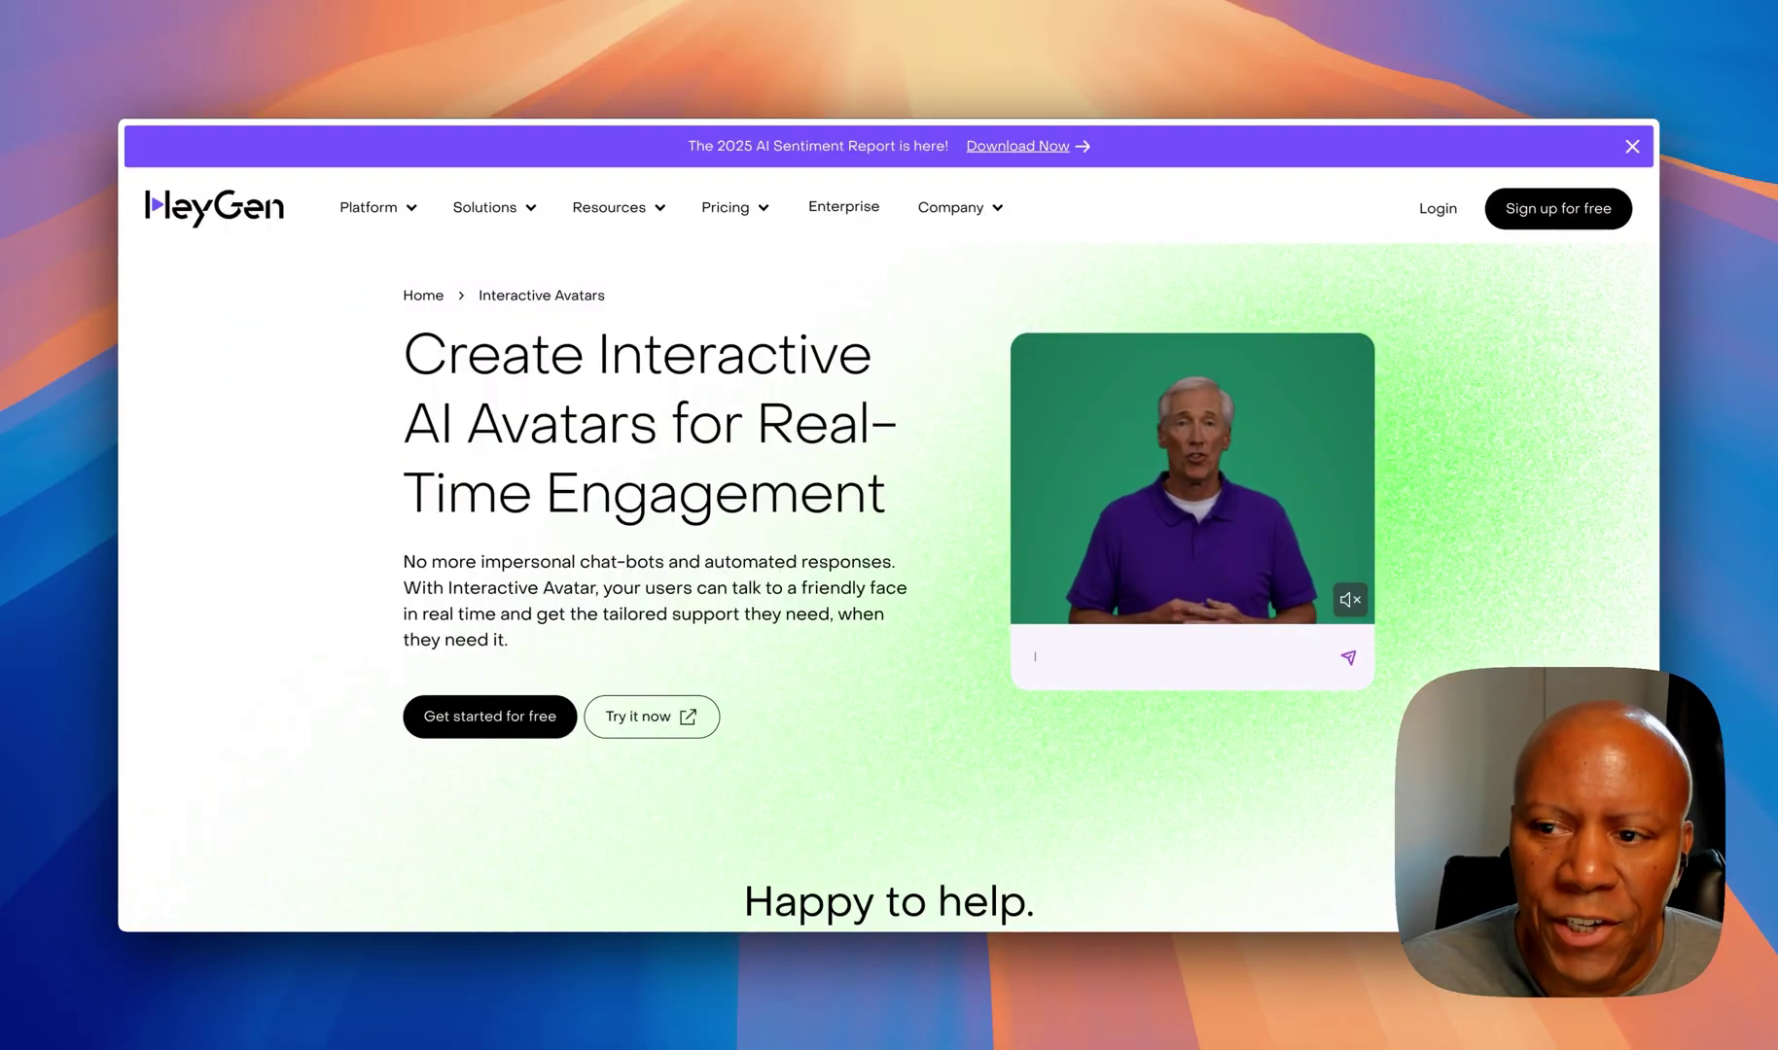
Scroll down the Avatar page past the three personal Hyper-Realistic avatars into the public library
scroll(1379, 331, "down", 1)
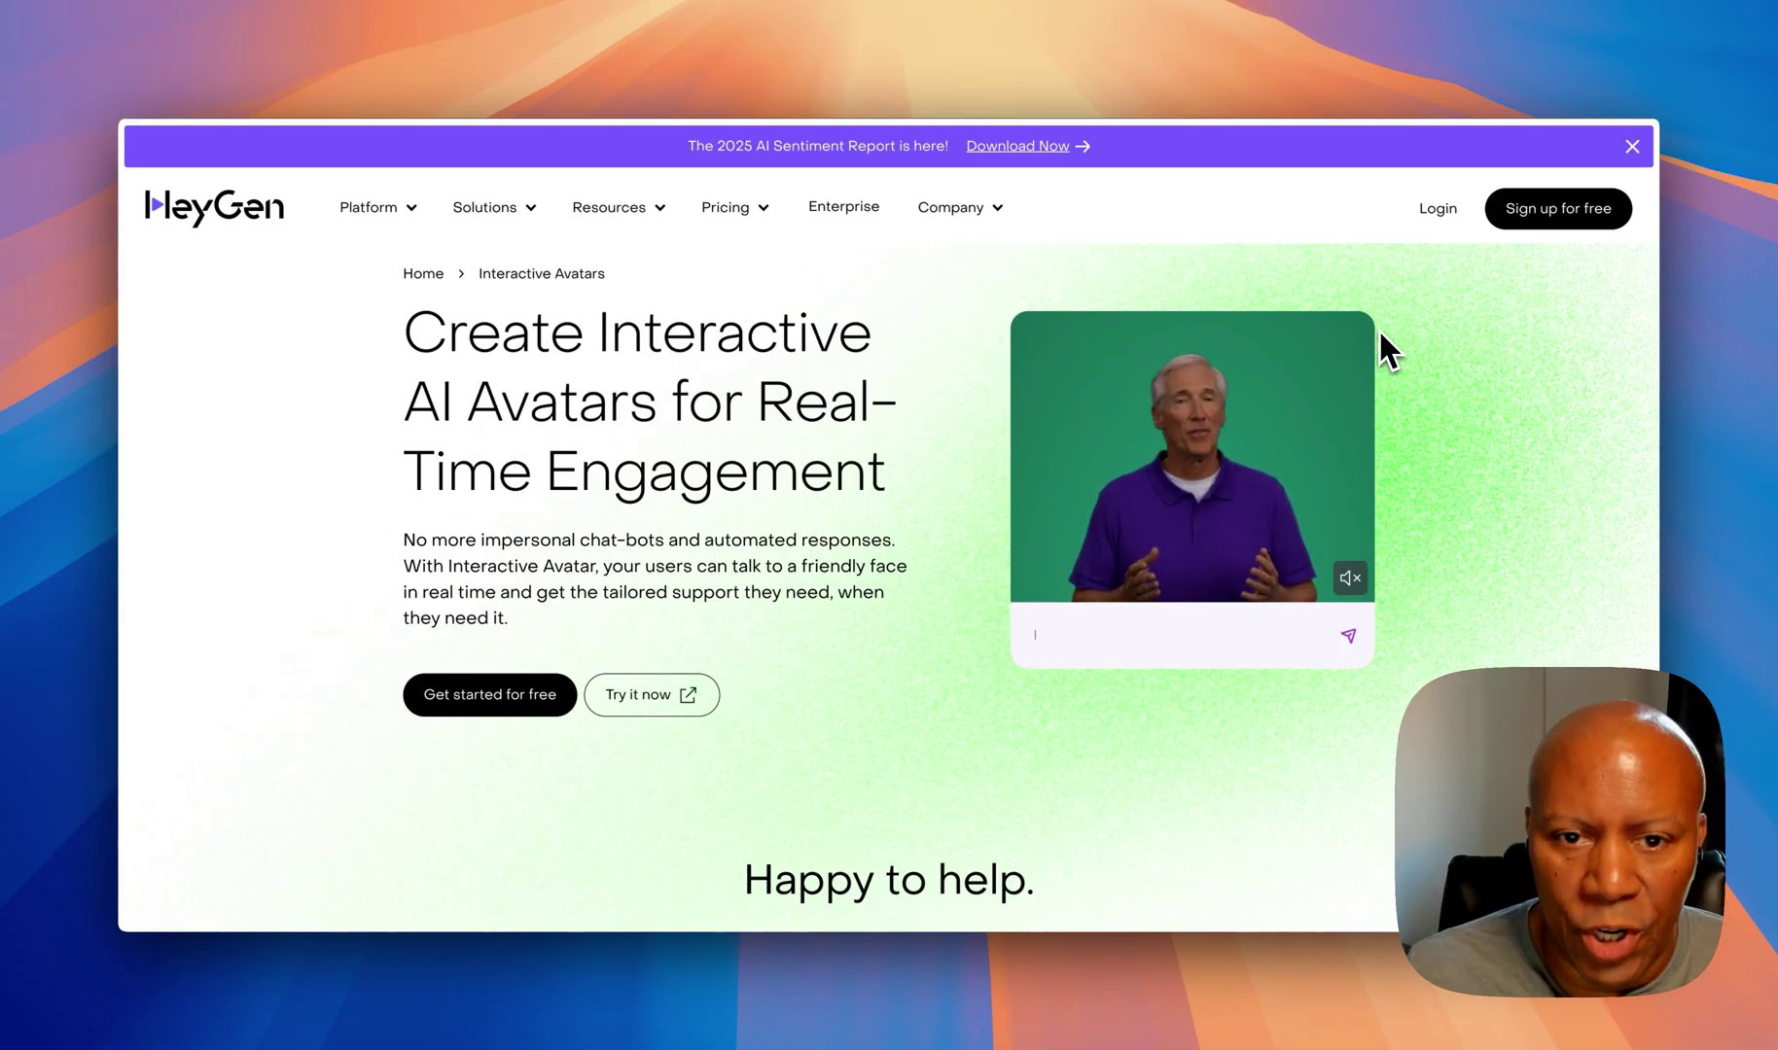
scroll(1388, 348, "down", 5)
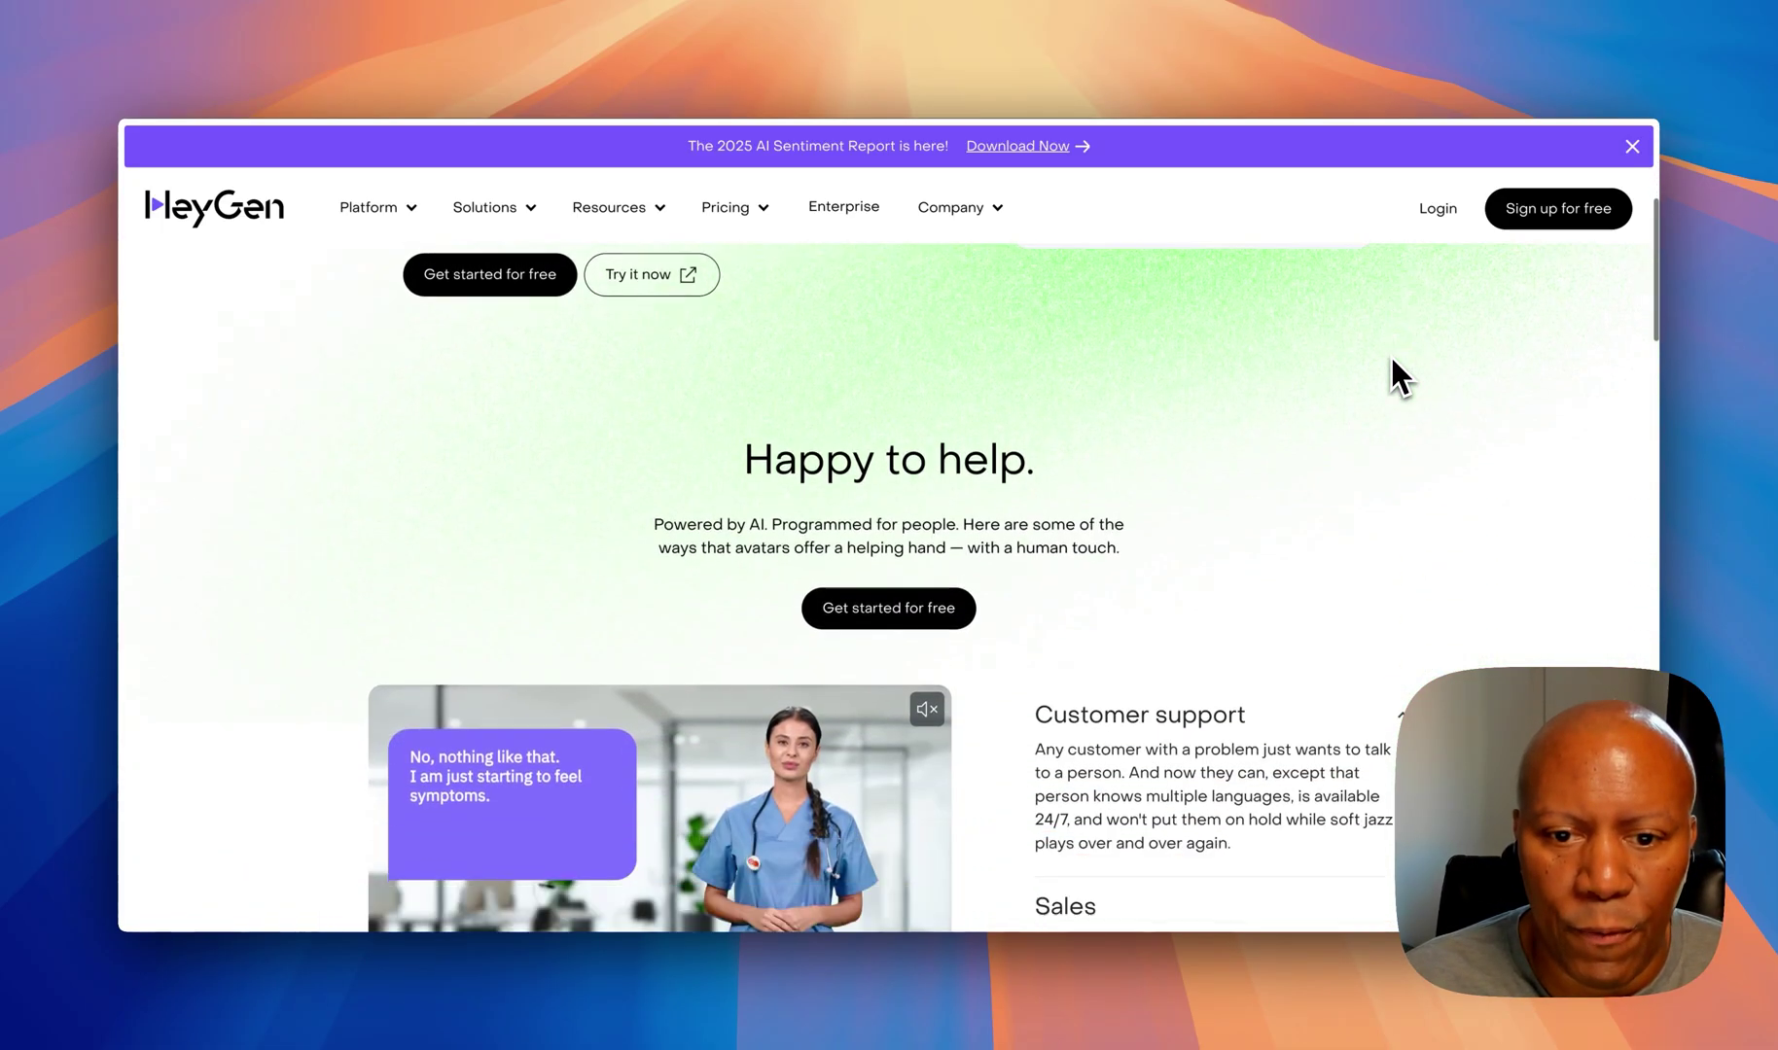
scroll(1391, 361, "down", 4)
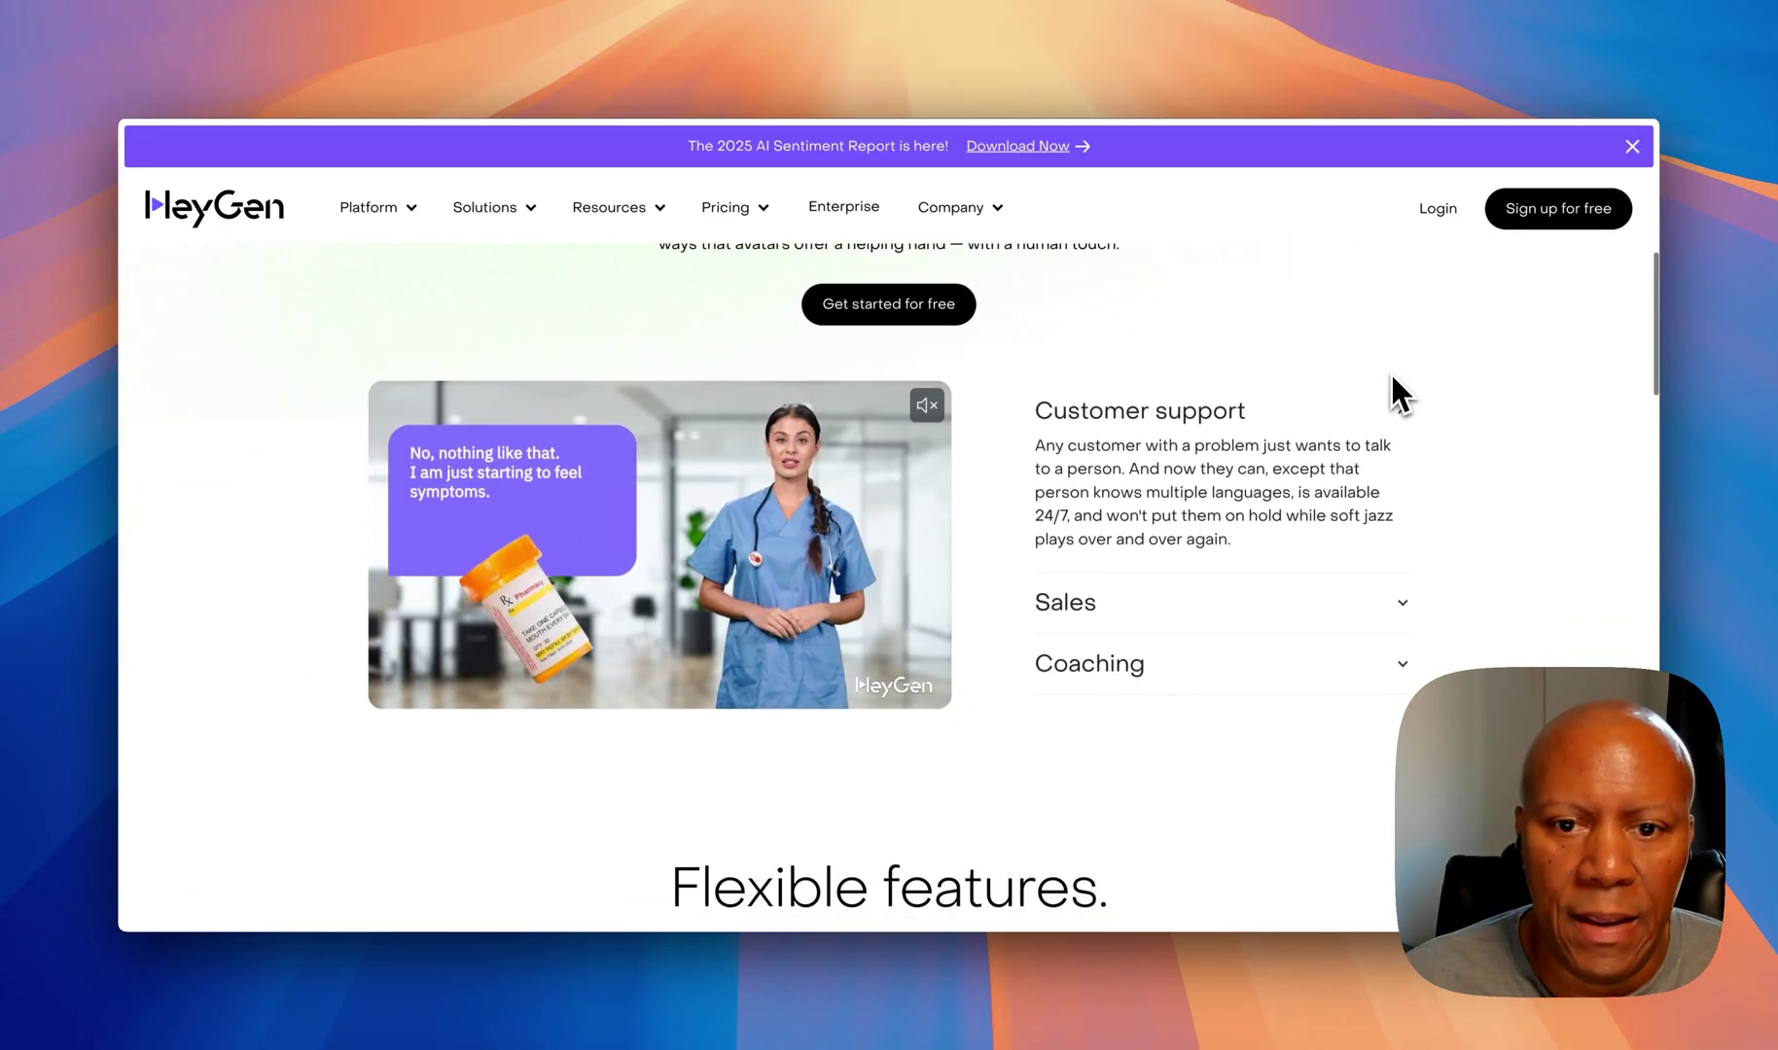
scroll(1393, 382, "down", 2)
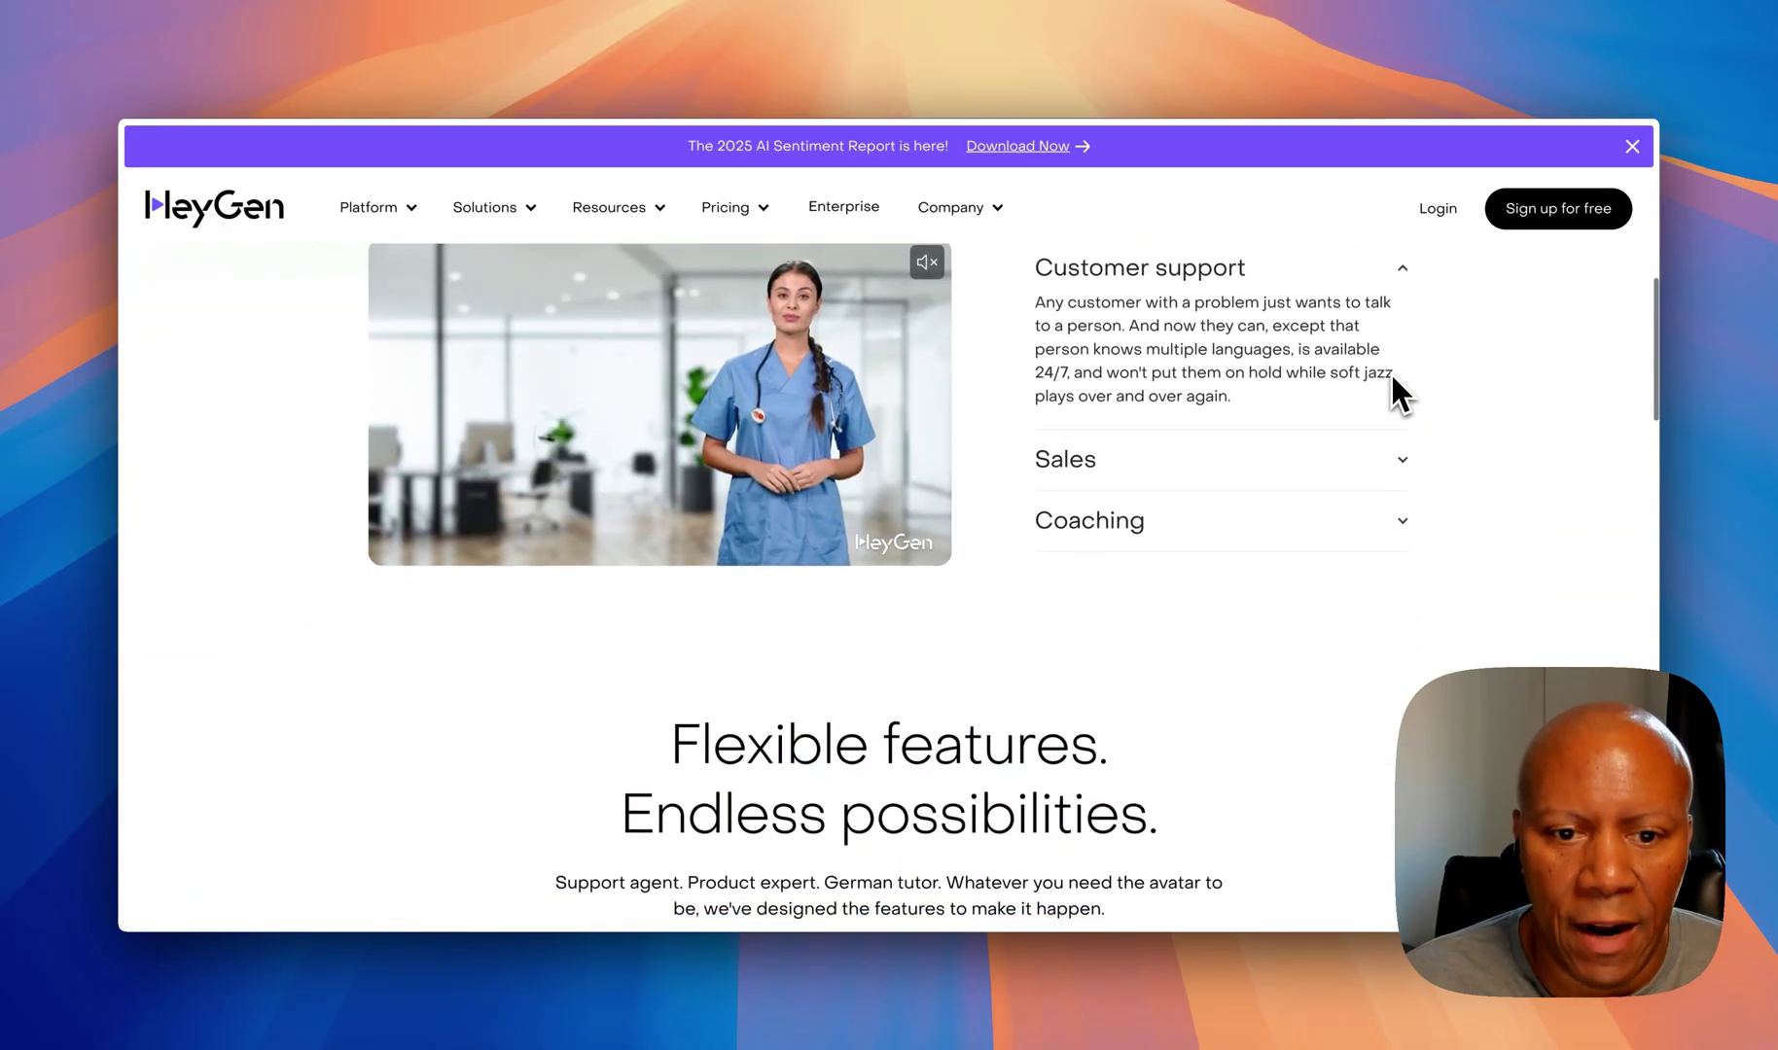
scroll(1392, 377, "down", 5)
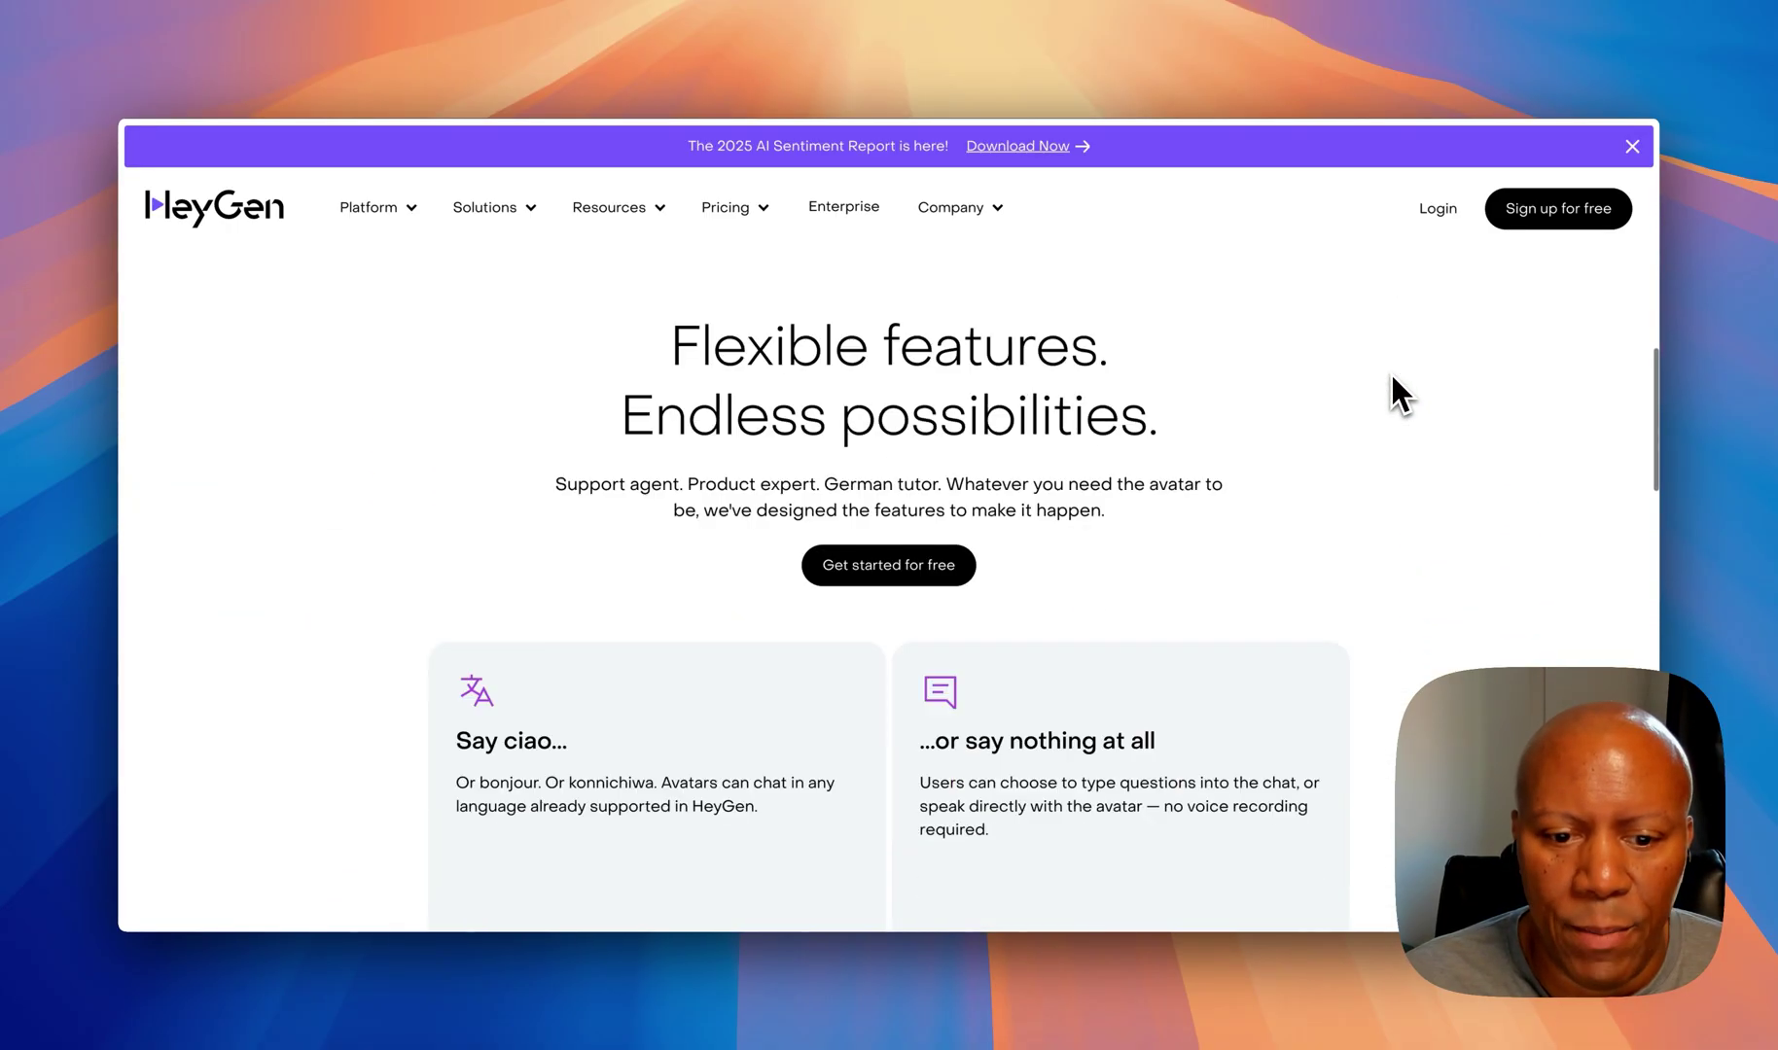
scroll(1392, 378, "down", 7)
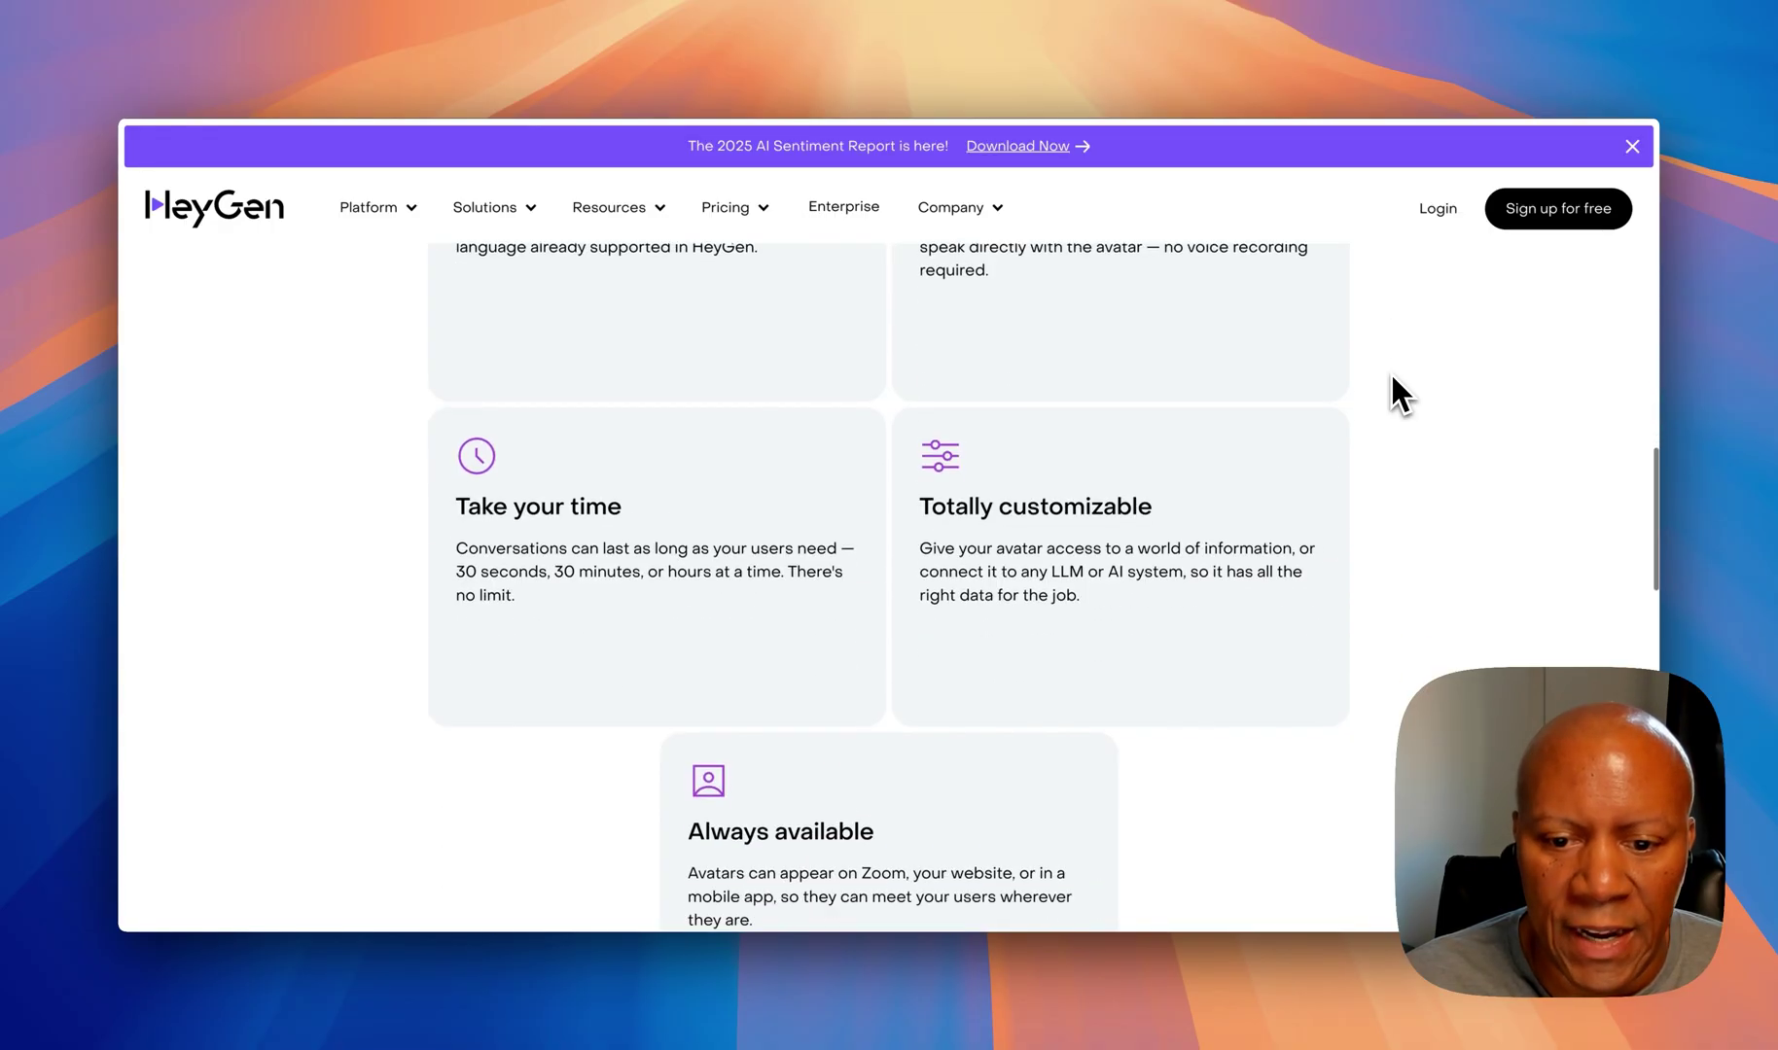
scroll(1388, 377, "down", 15)
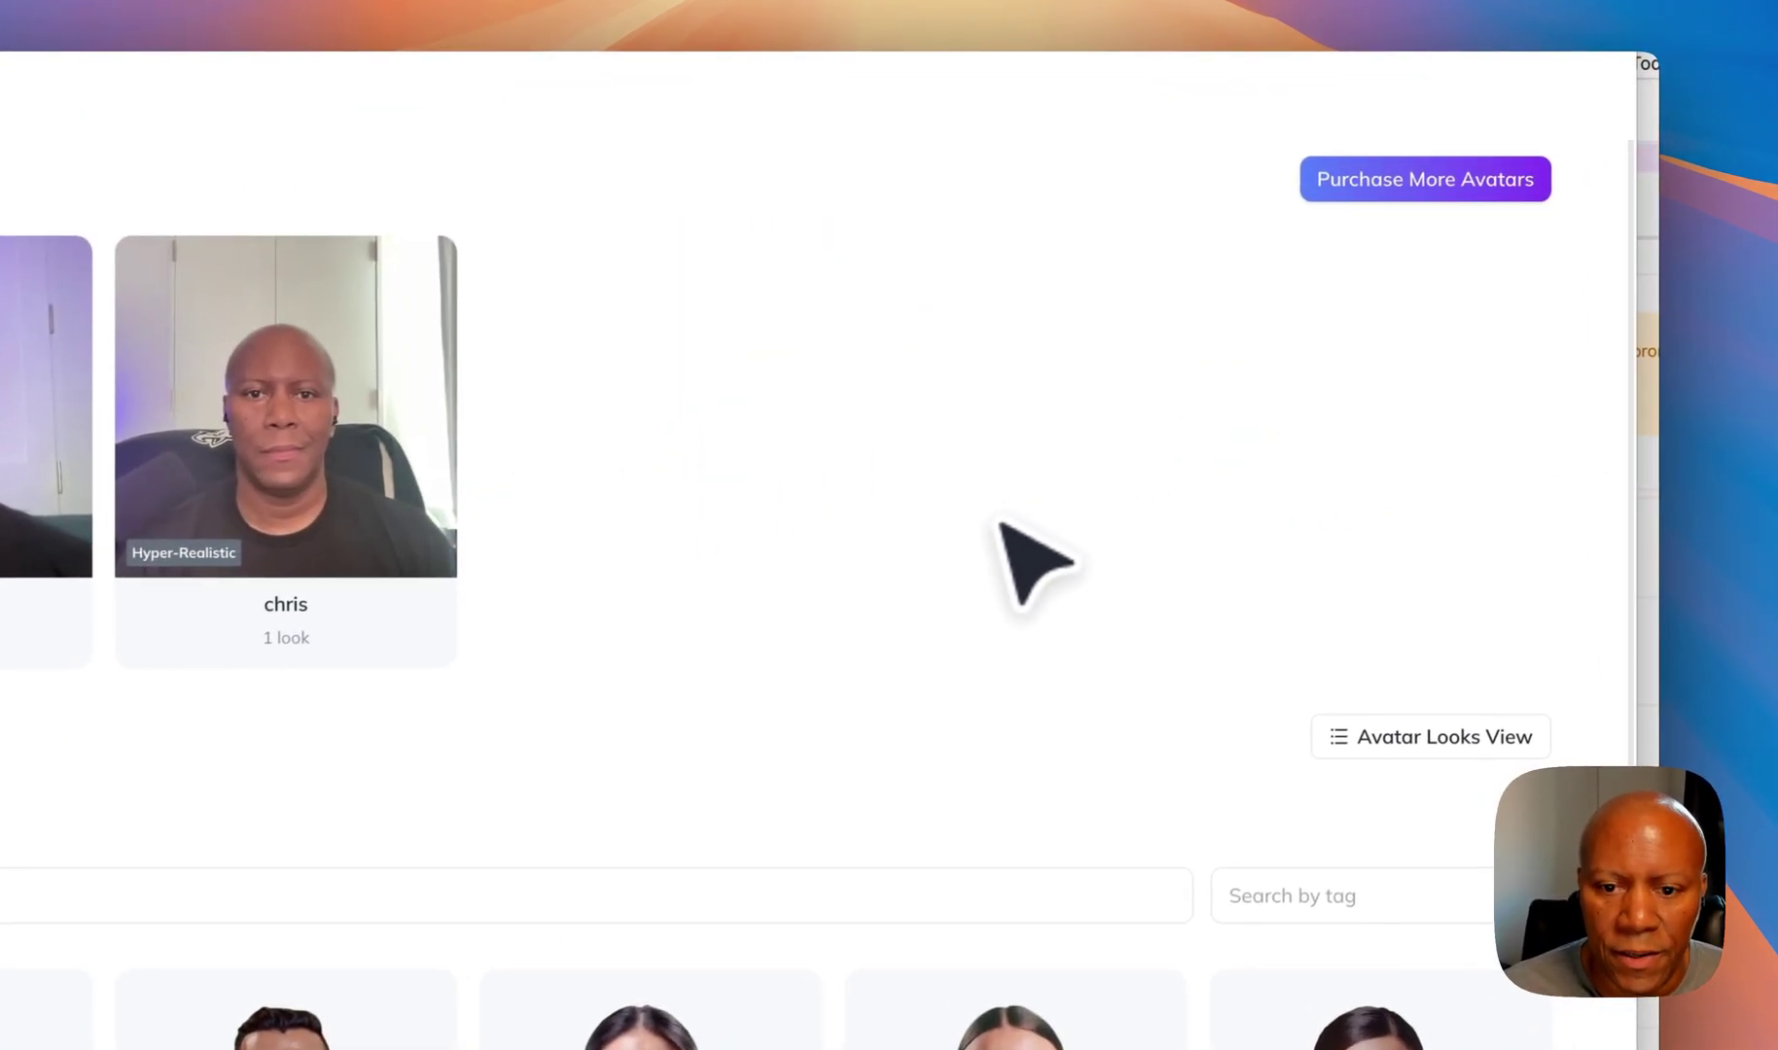
scroll(1338, 380, "down", 5)
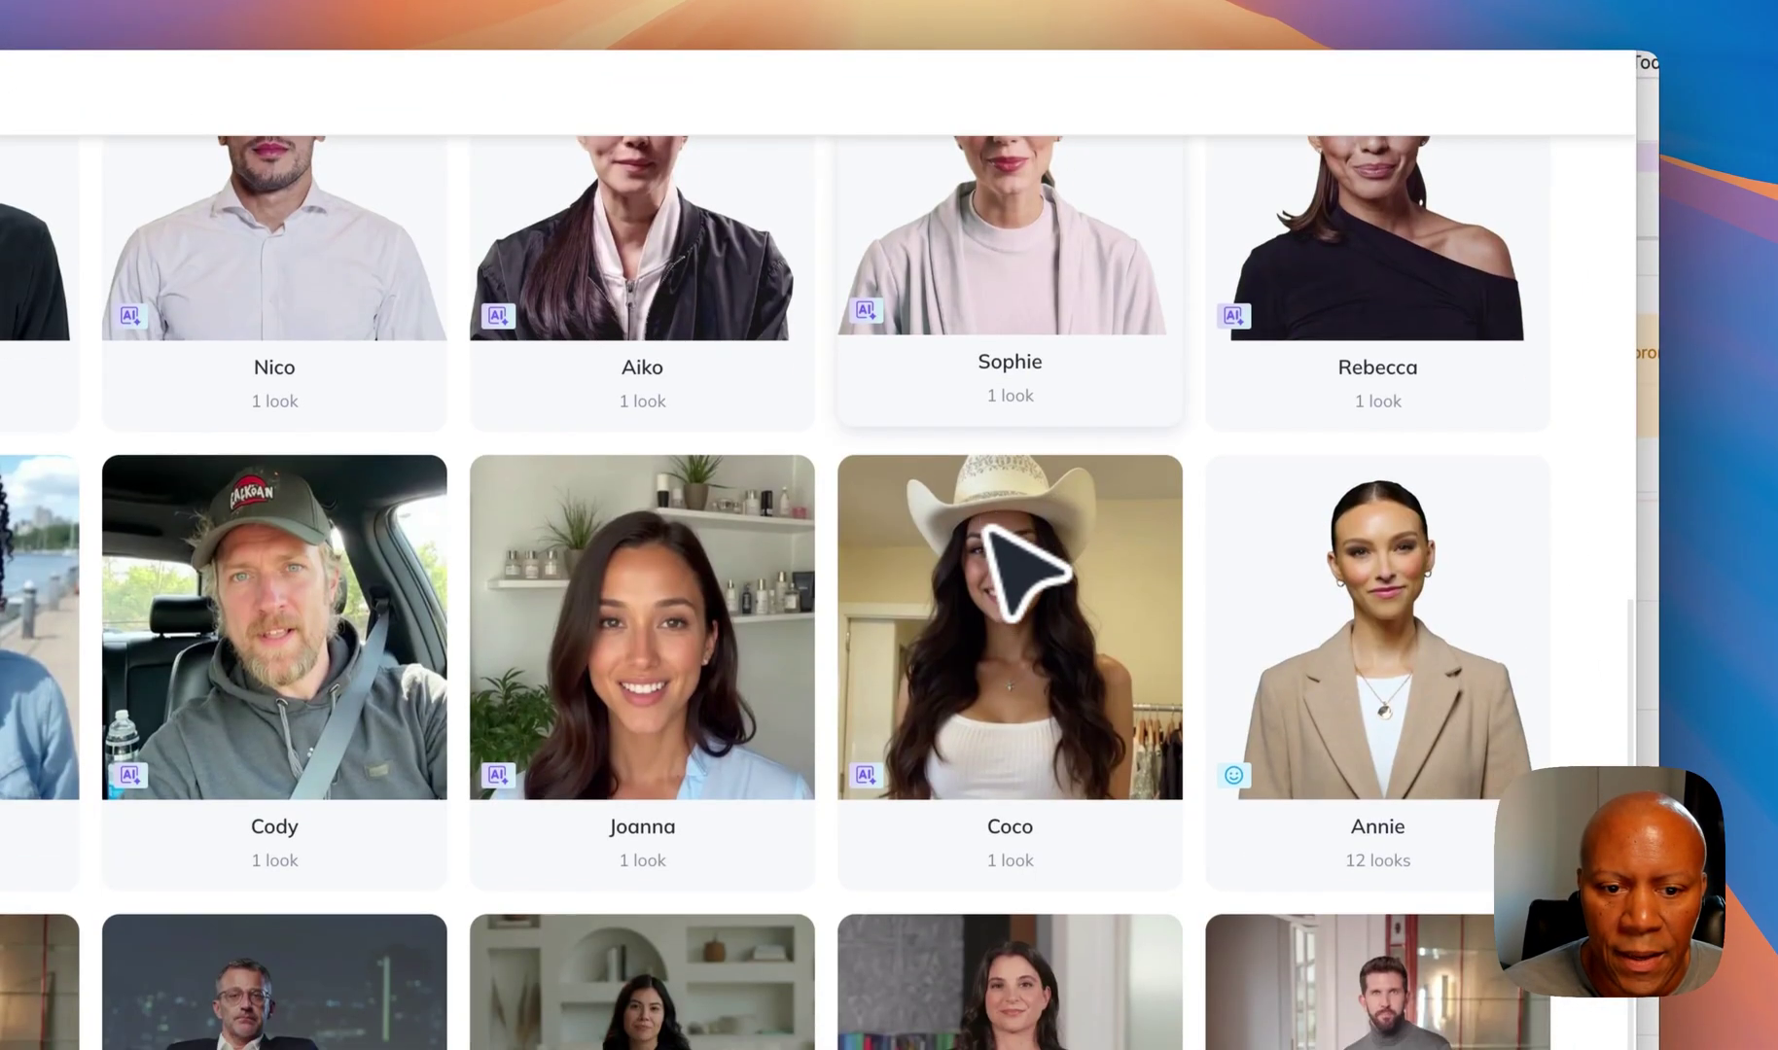
scroll(988, 535, "down", 3)
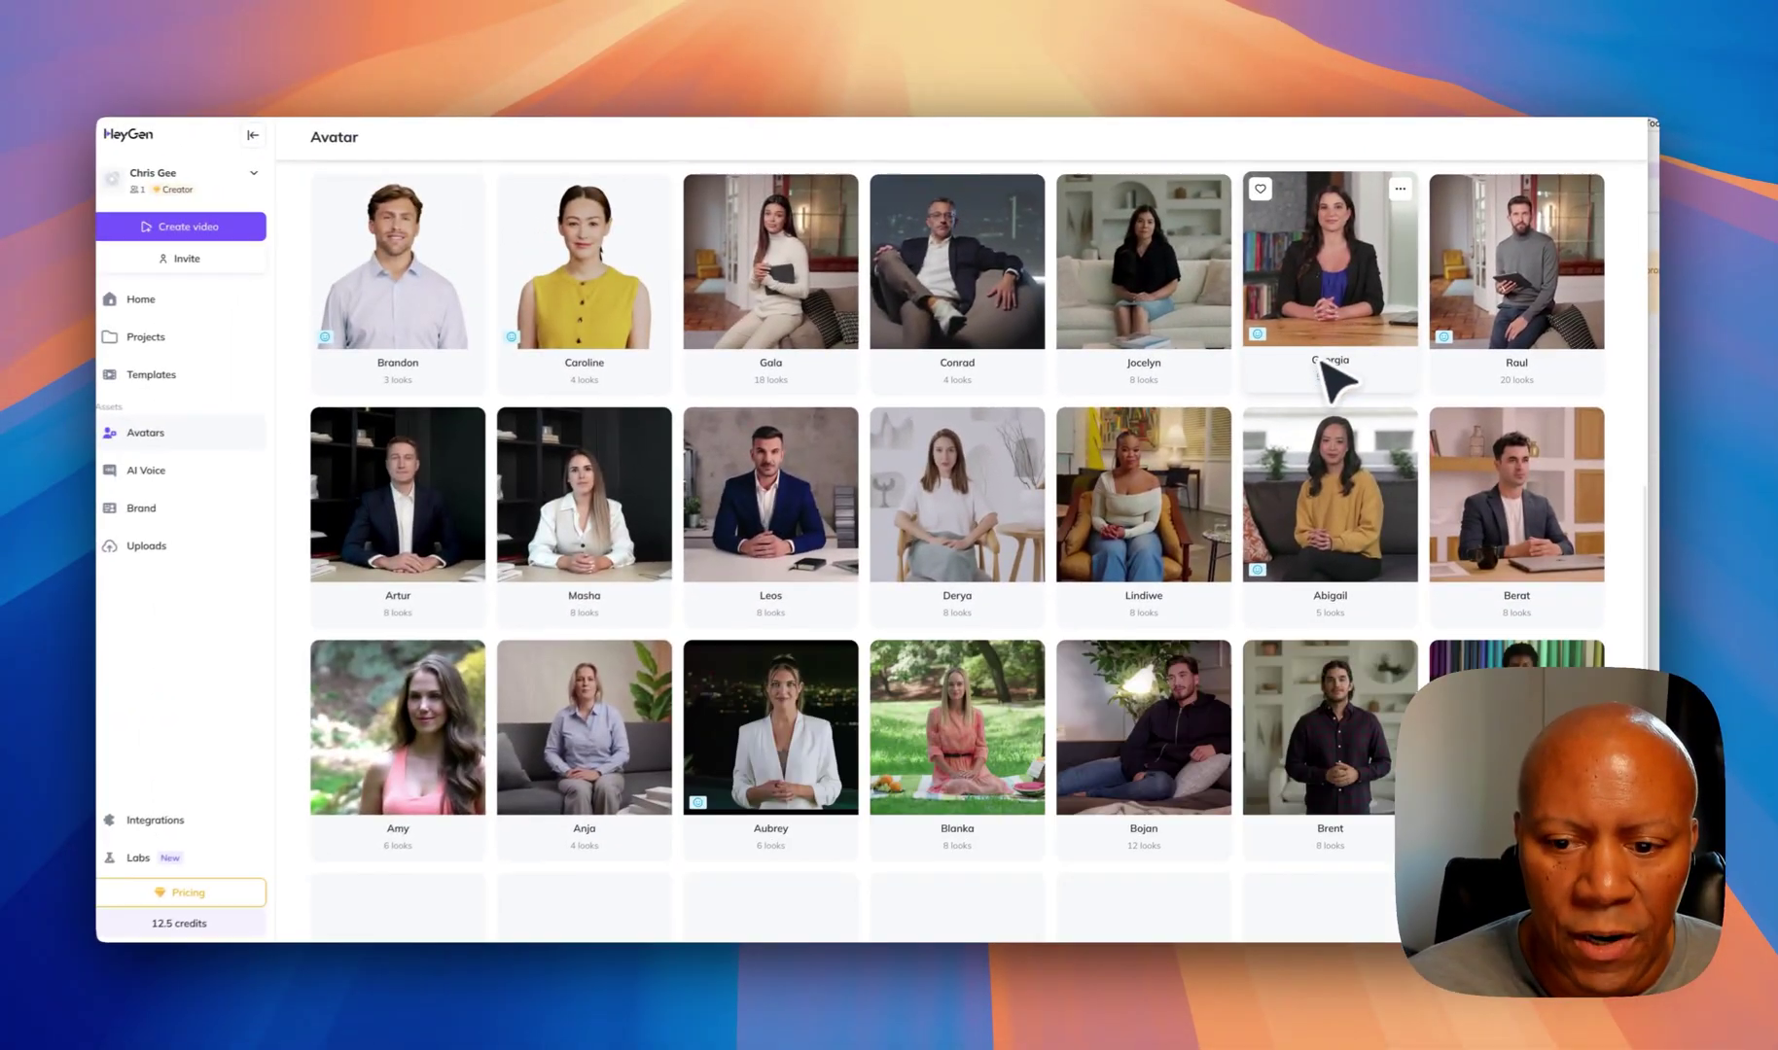
scroll(1337, 382, "down", 6)
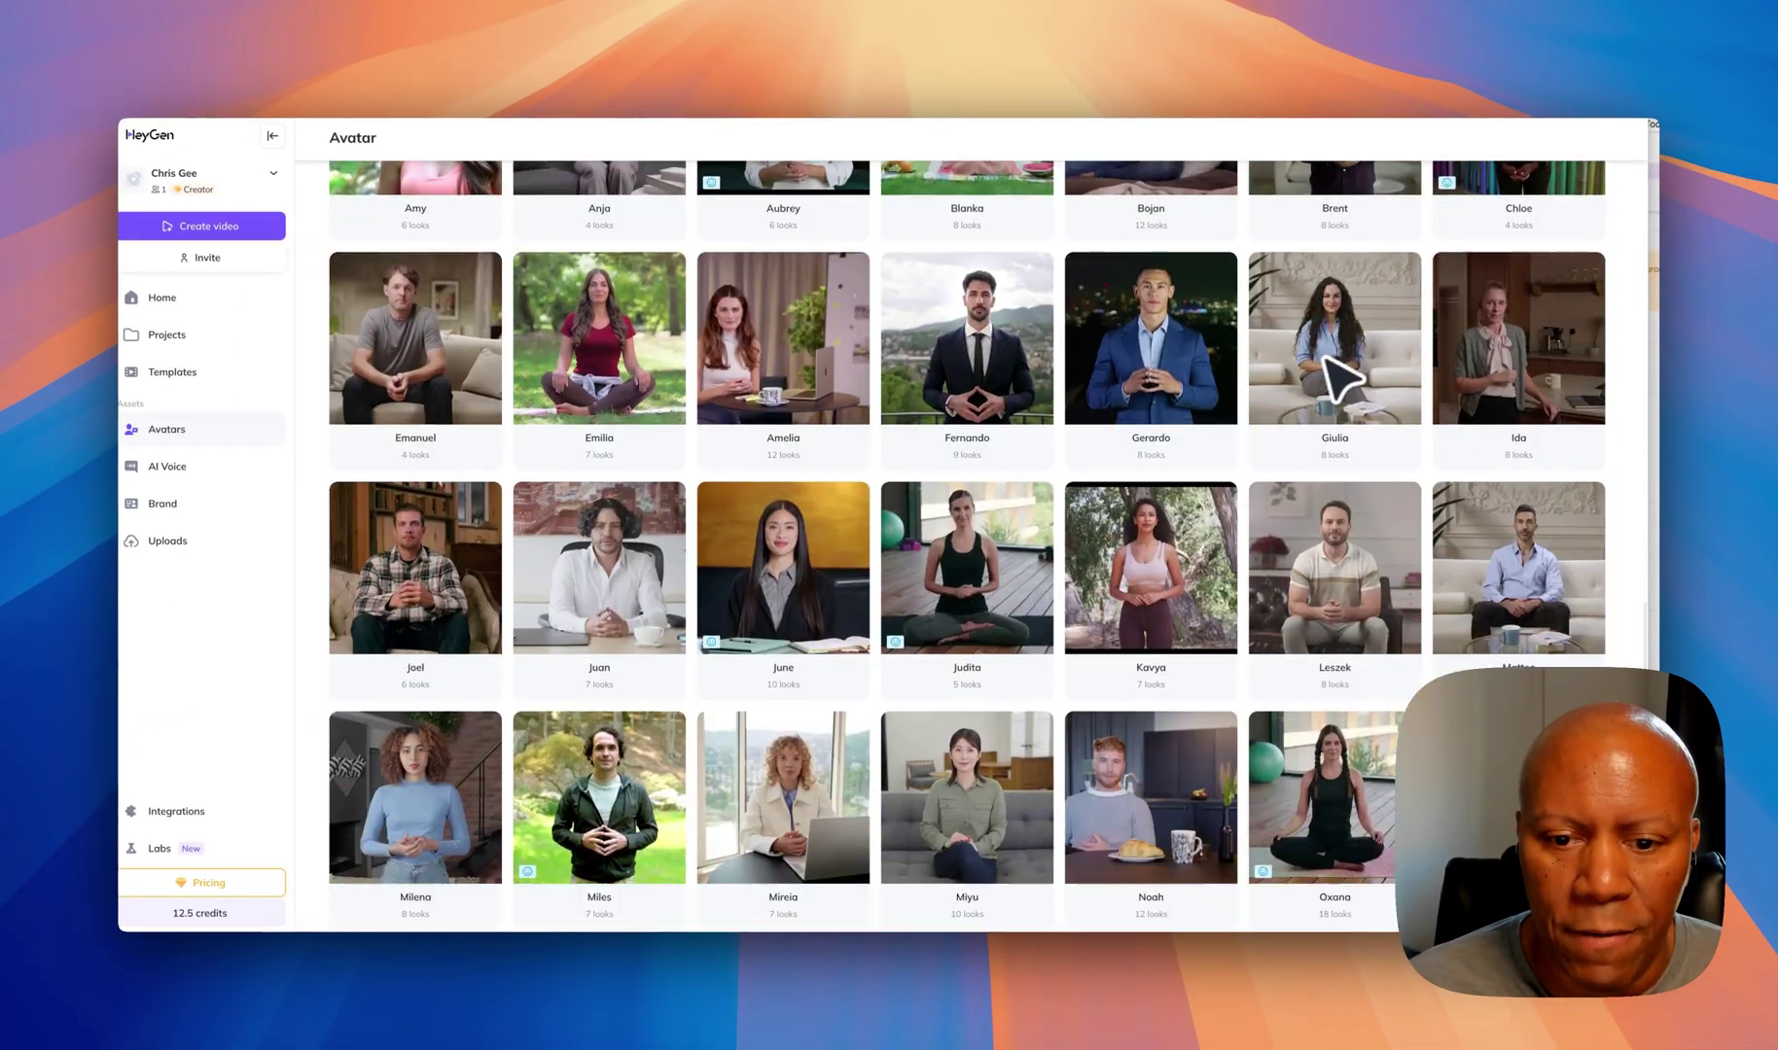
scroll(1337, 382, "down", 3)
scroll(1342, 380, "down", 5)
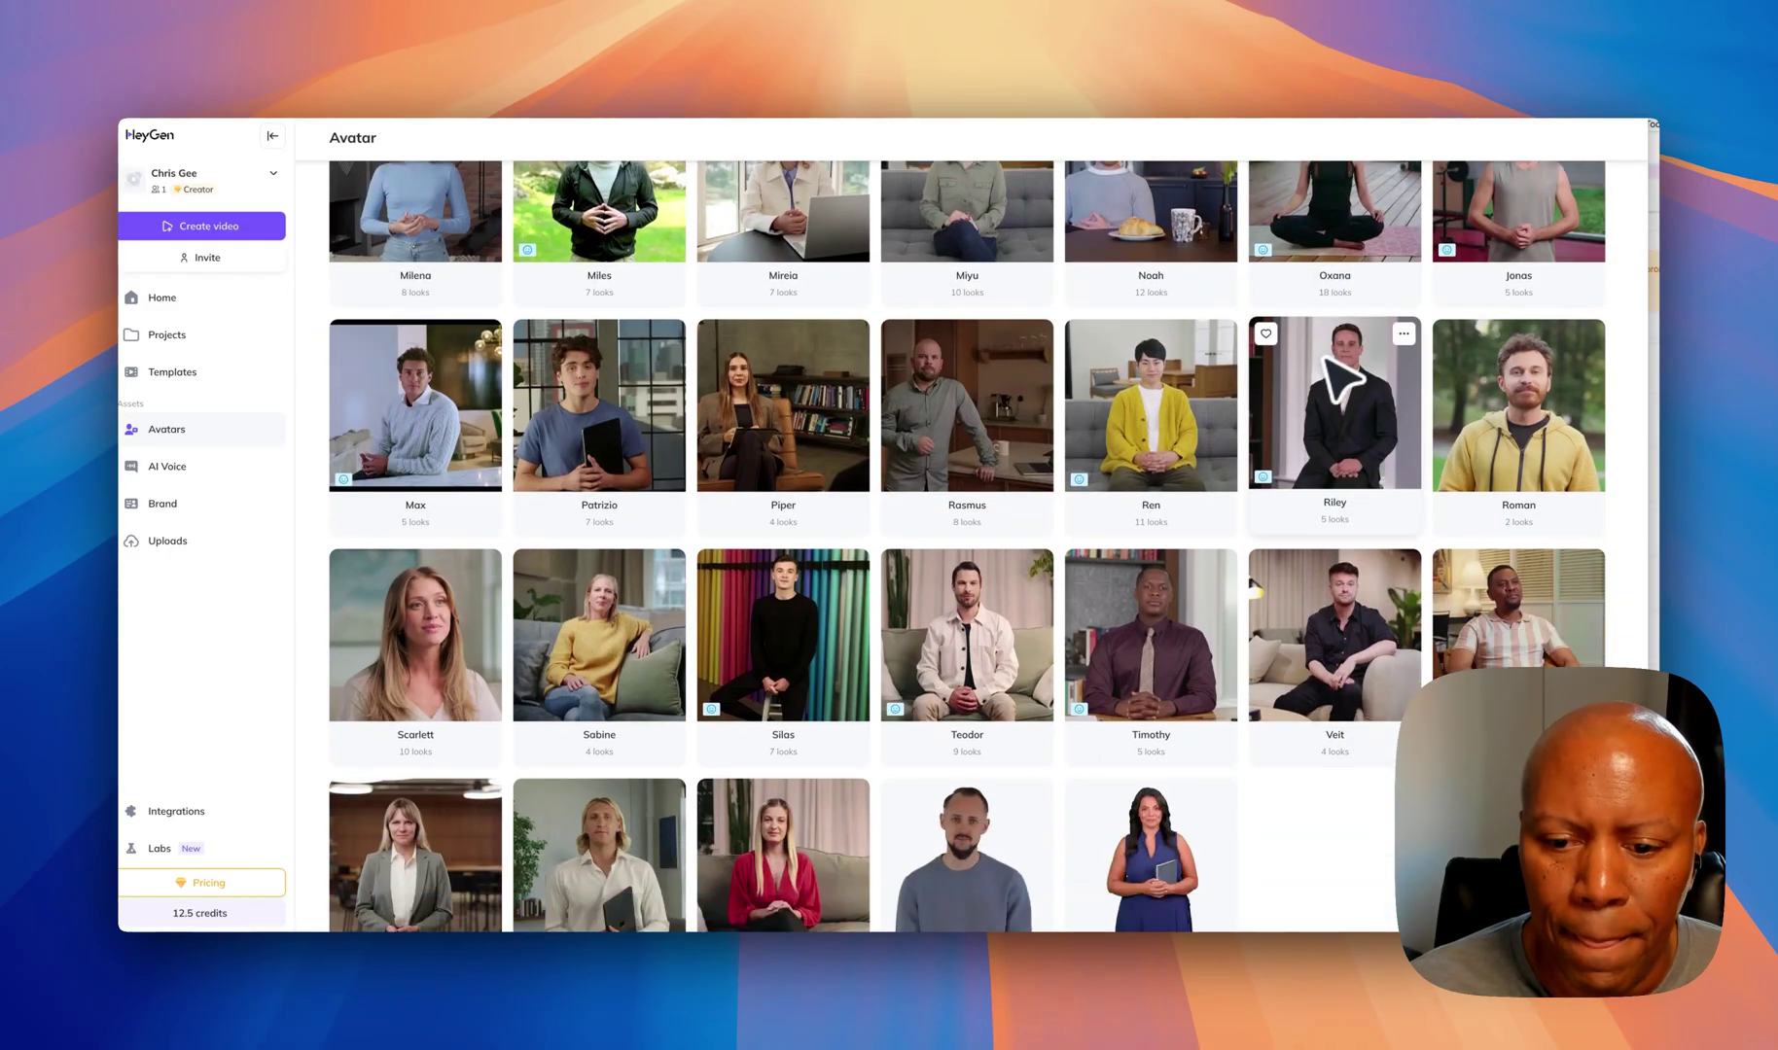
scroll(1340, 379, "down", 4)
scroll(1340, 381, "down", 7)
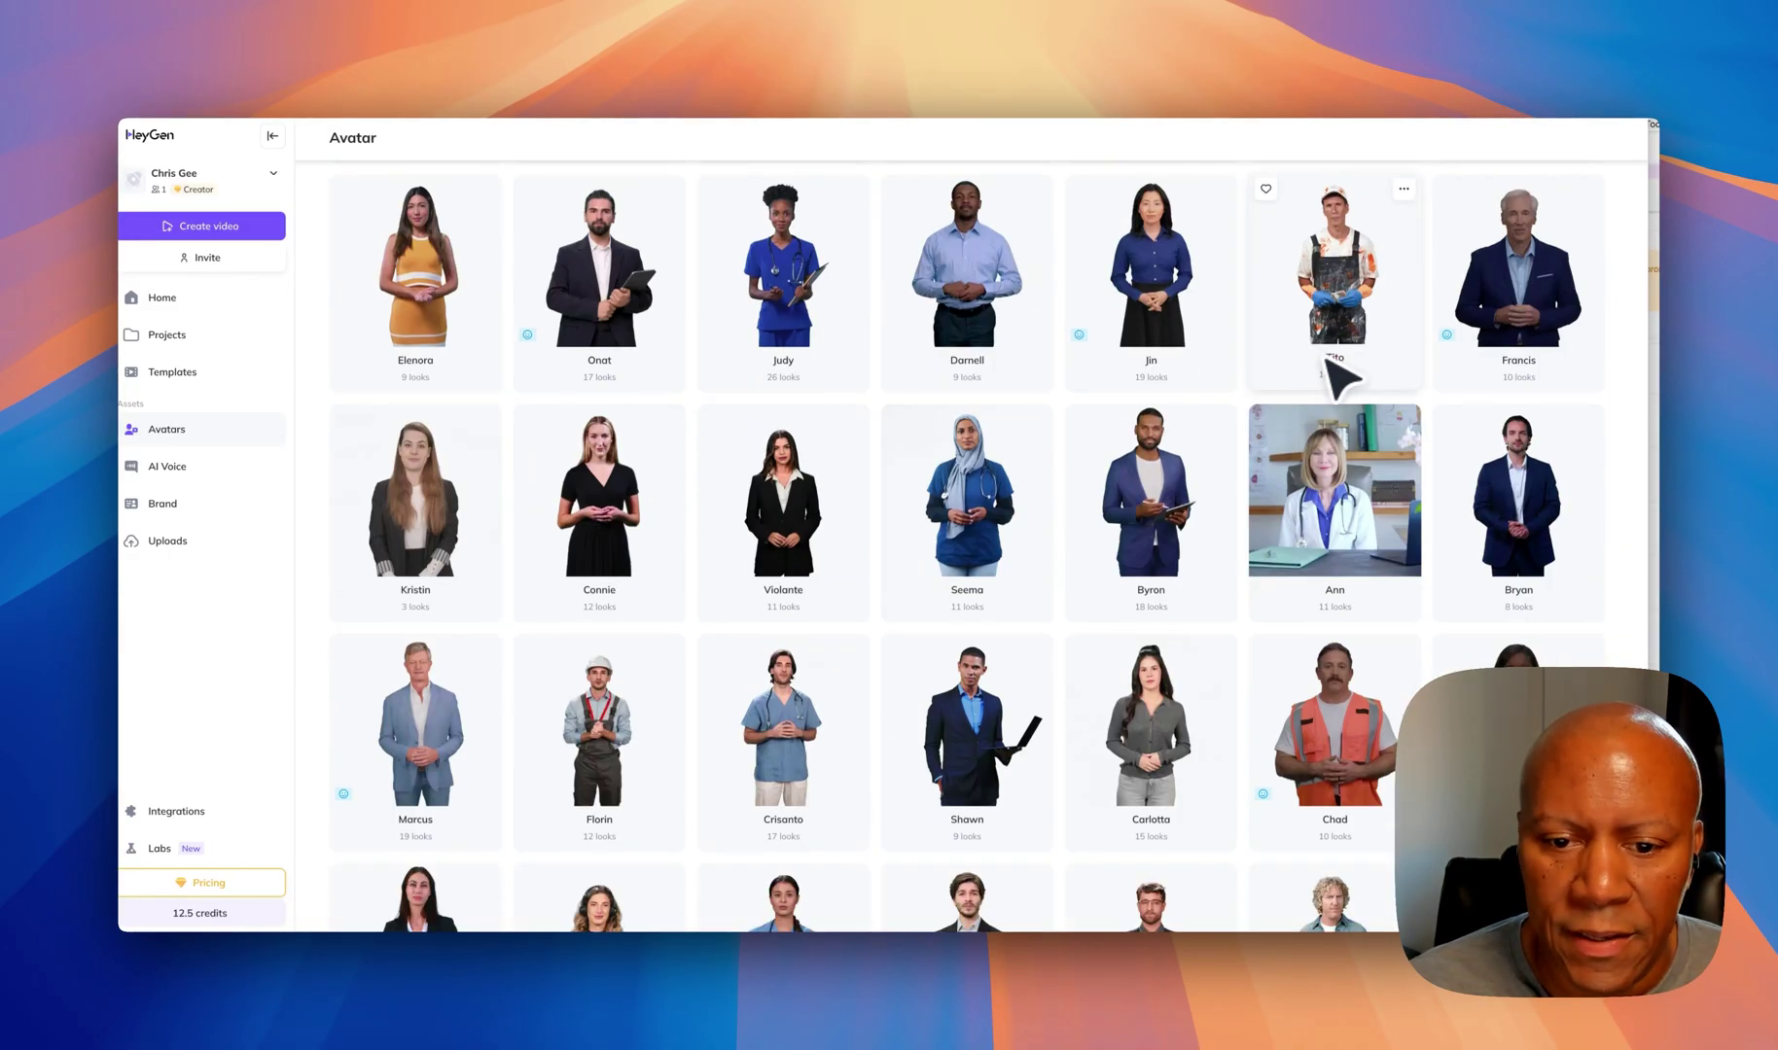
scroll(1340, 381, "down", 2)
scroll(1340, 381, "up", 7)
scroll(1340, 382, "up", 9)
scroll(1571, 342, "up", 15)
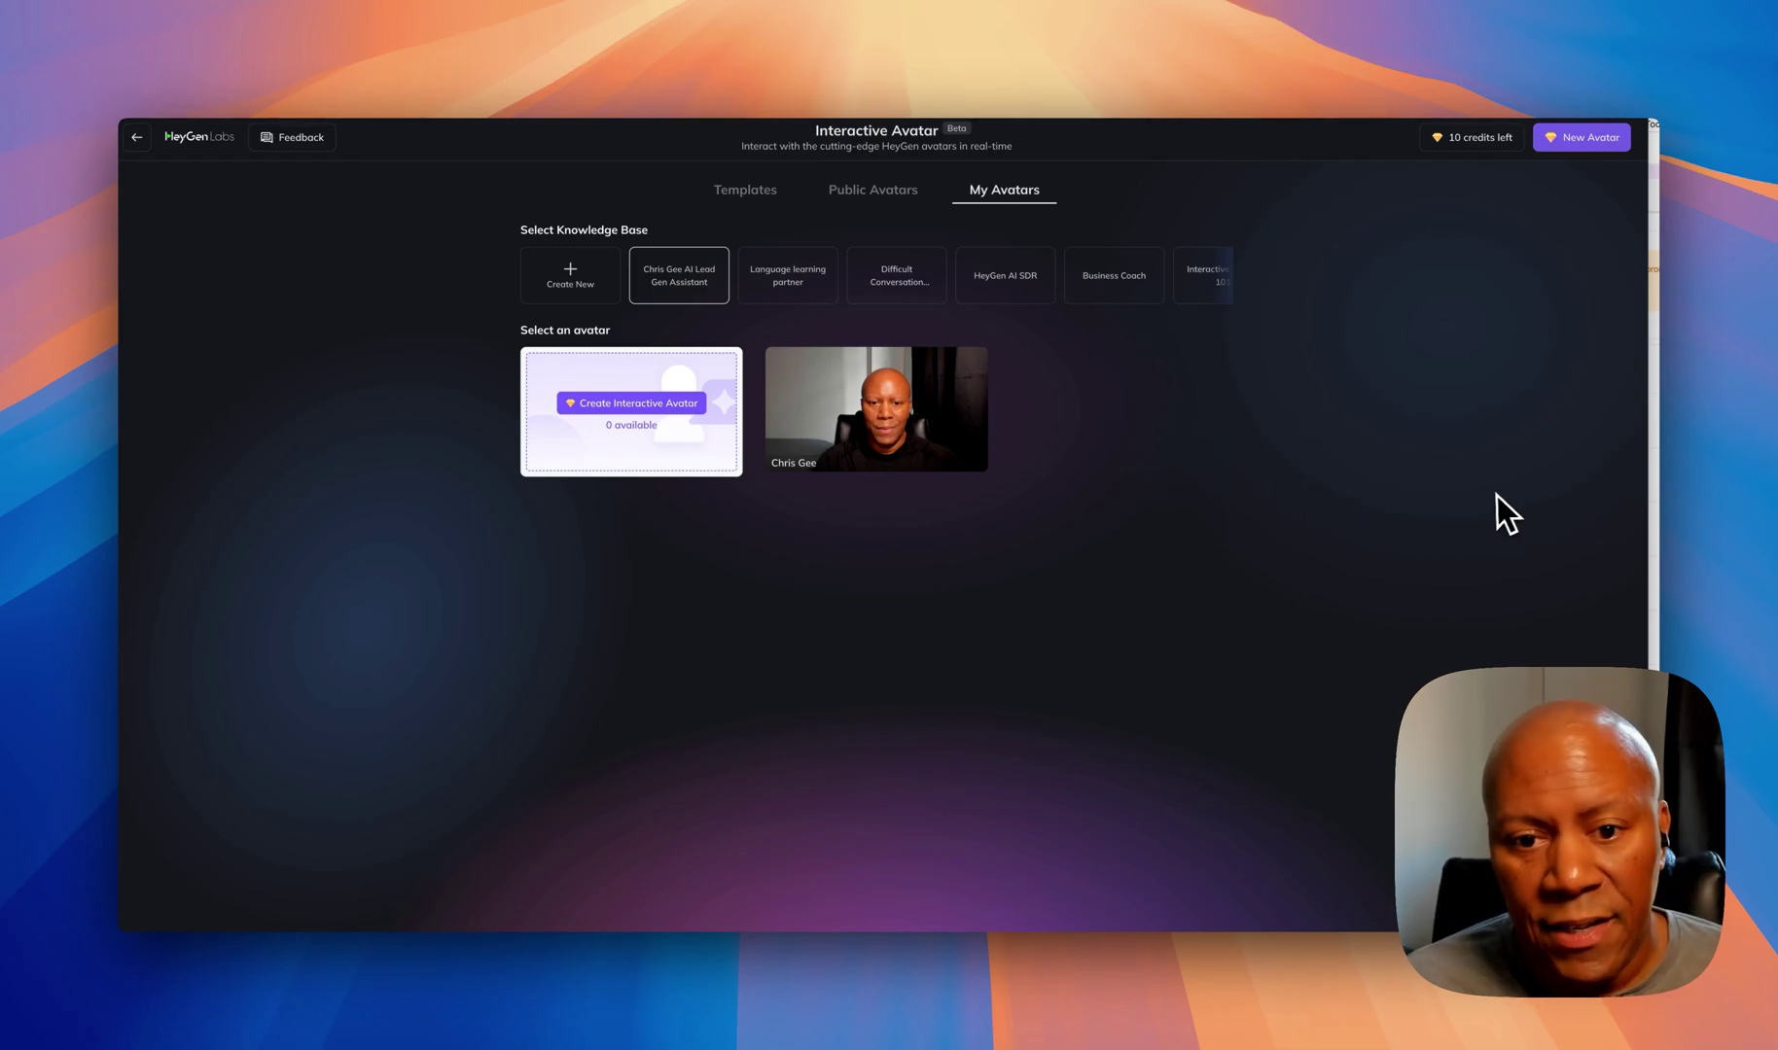
Bring up the action buttons on the presenter's custom interactive avatar thumbnail
mouse_move(873, 444)
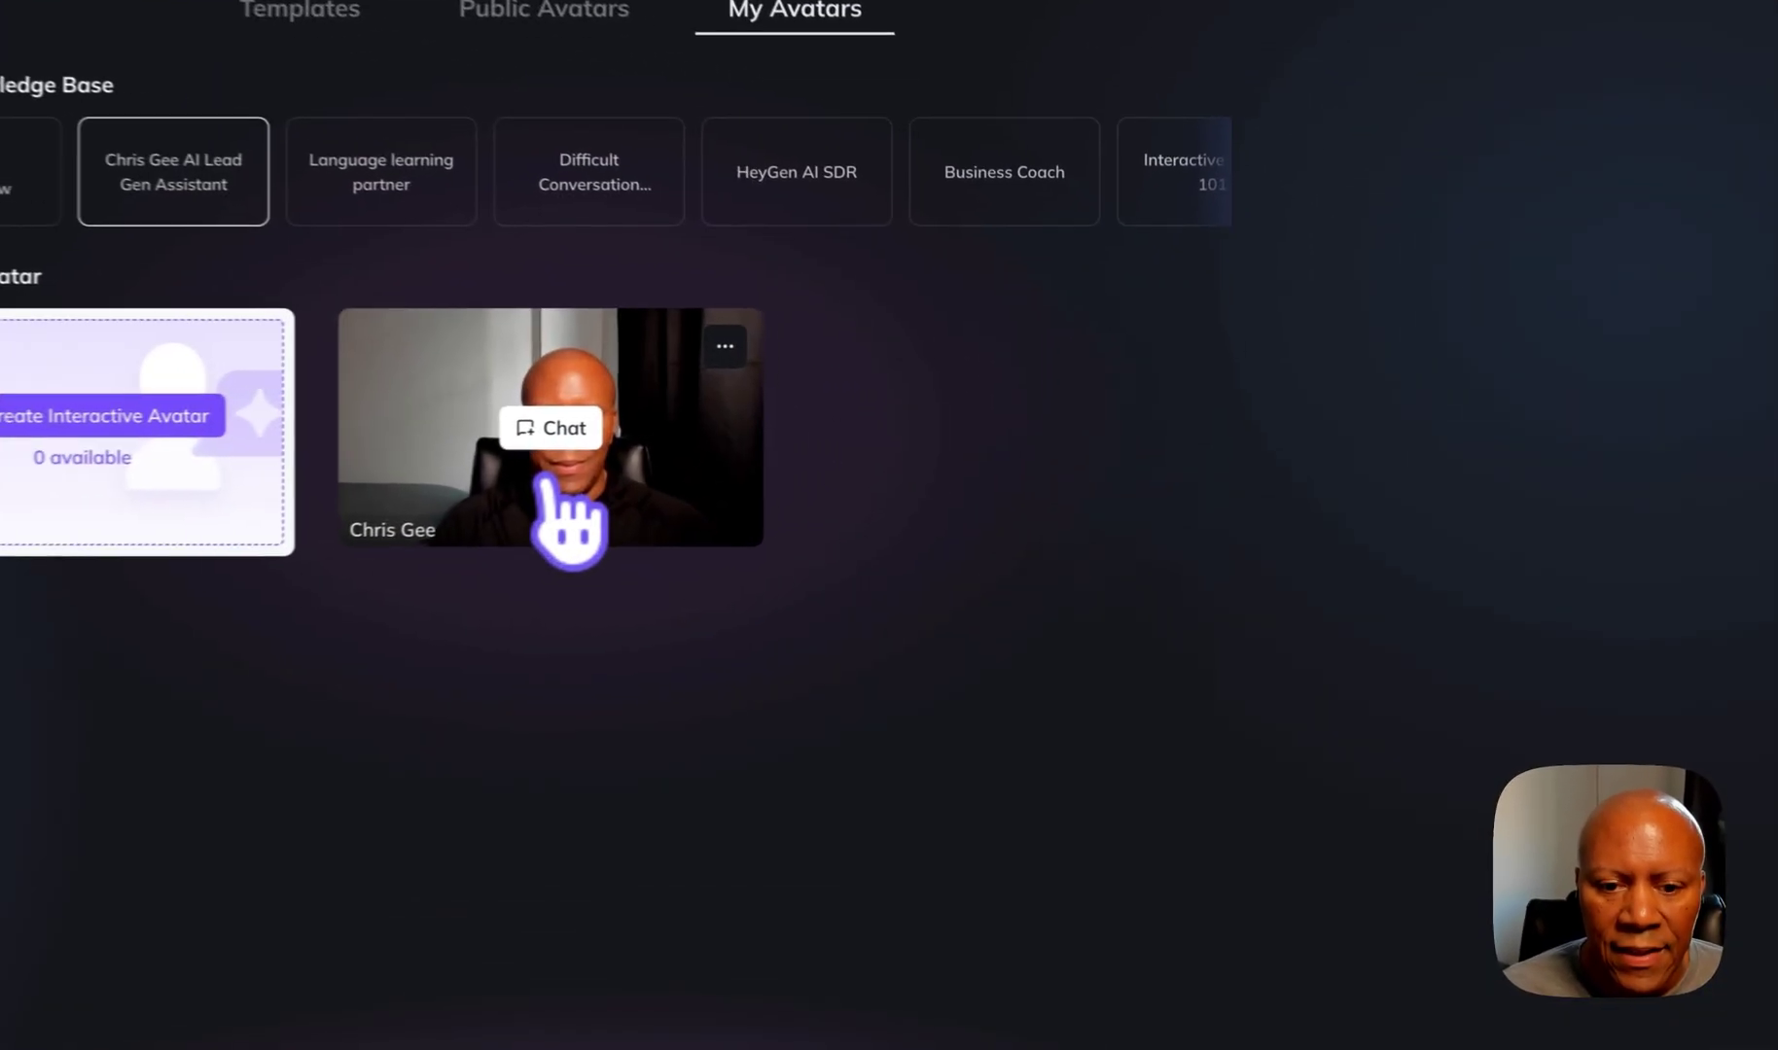
Open the chat page for the custom avatar, using the AI lead-gen knowledge base in English
left_click(550, 428)
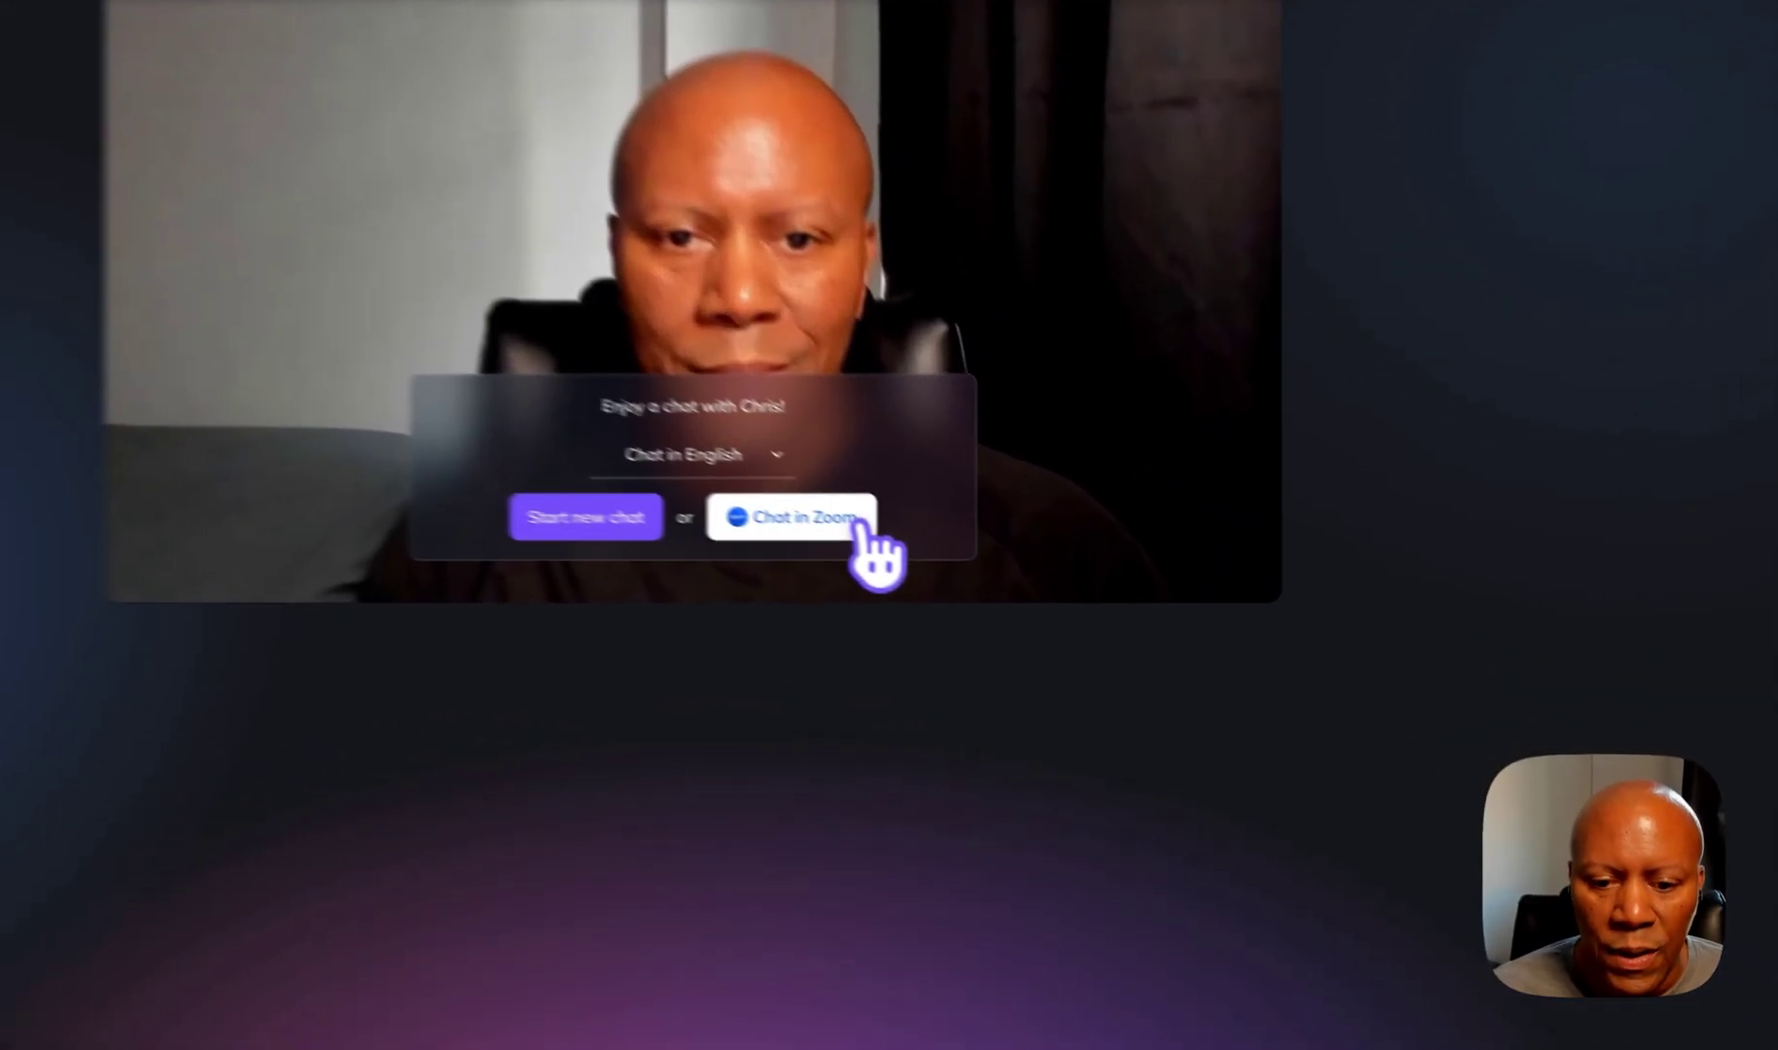
Choose Chat in Zoom and start a new Zoom meeting for the custom avatar to join
left_click(977, 572)
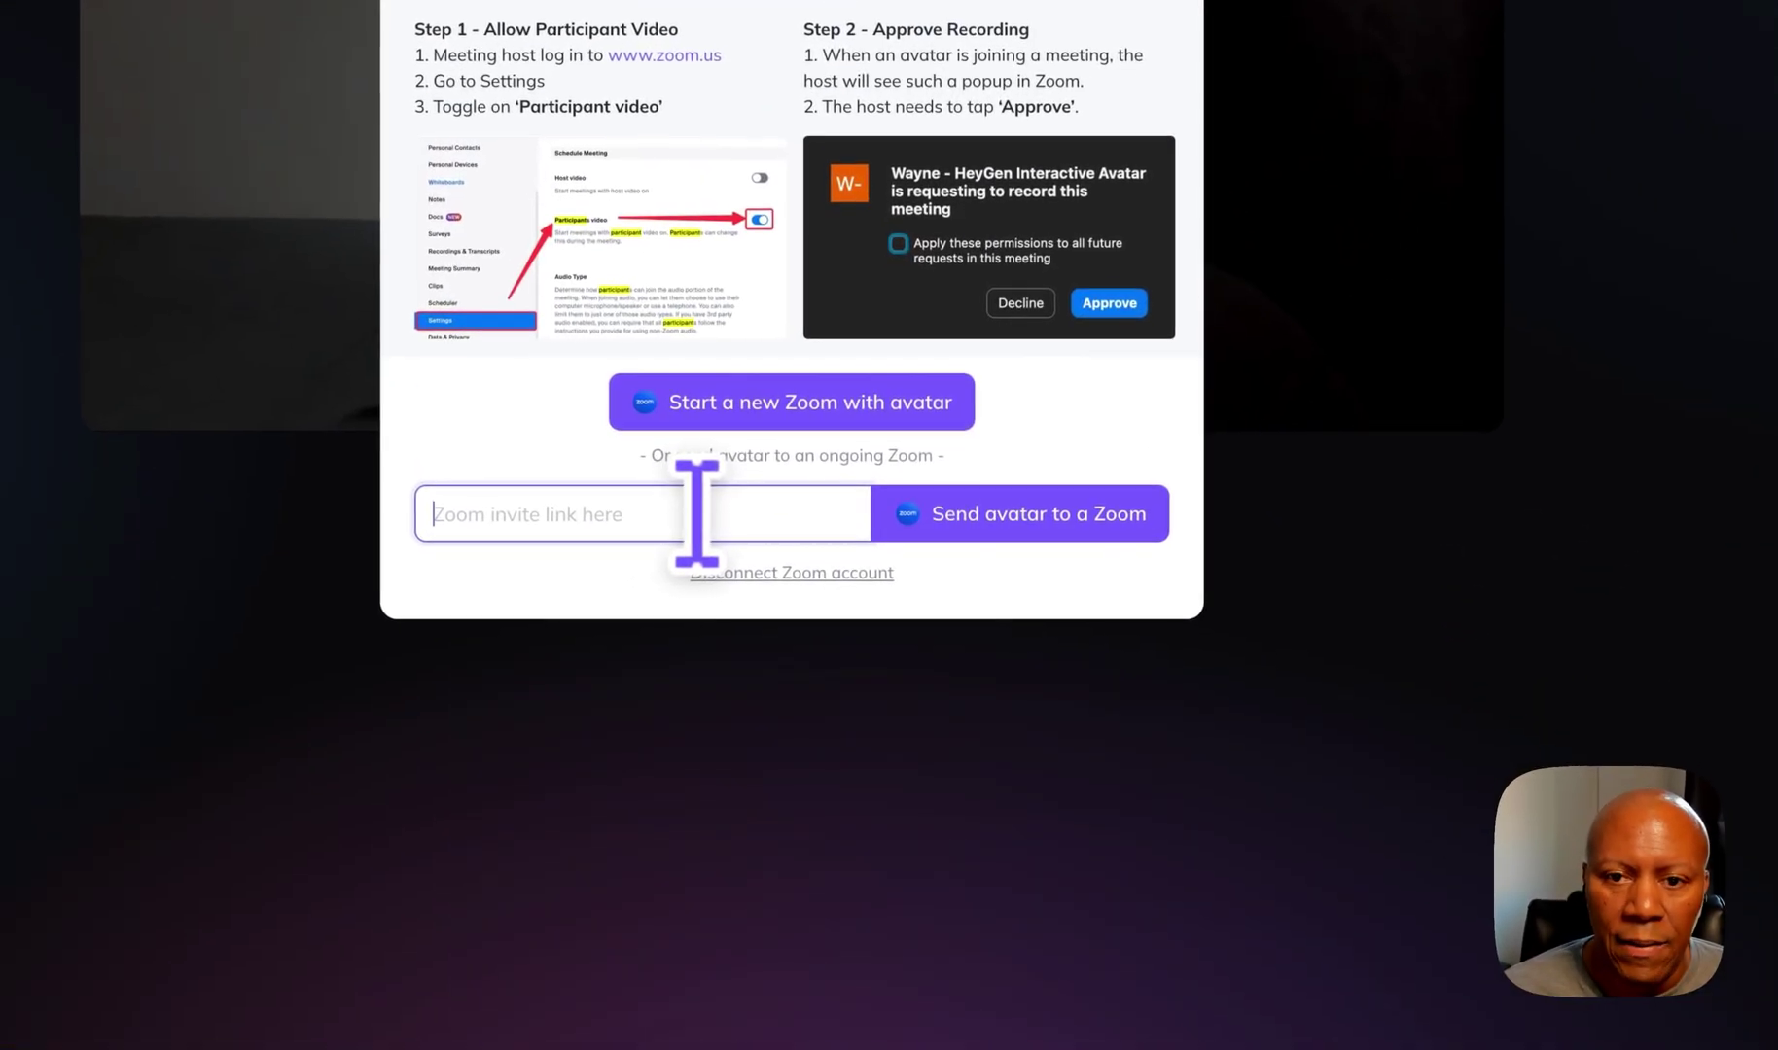
left_click(696, 513)
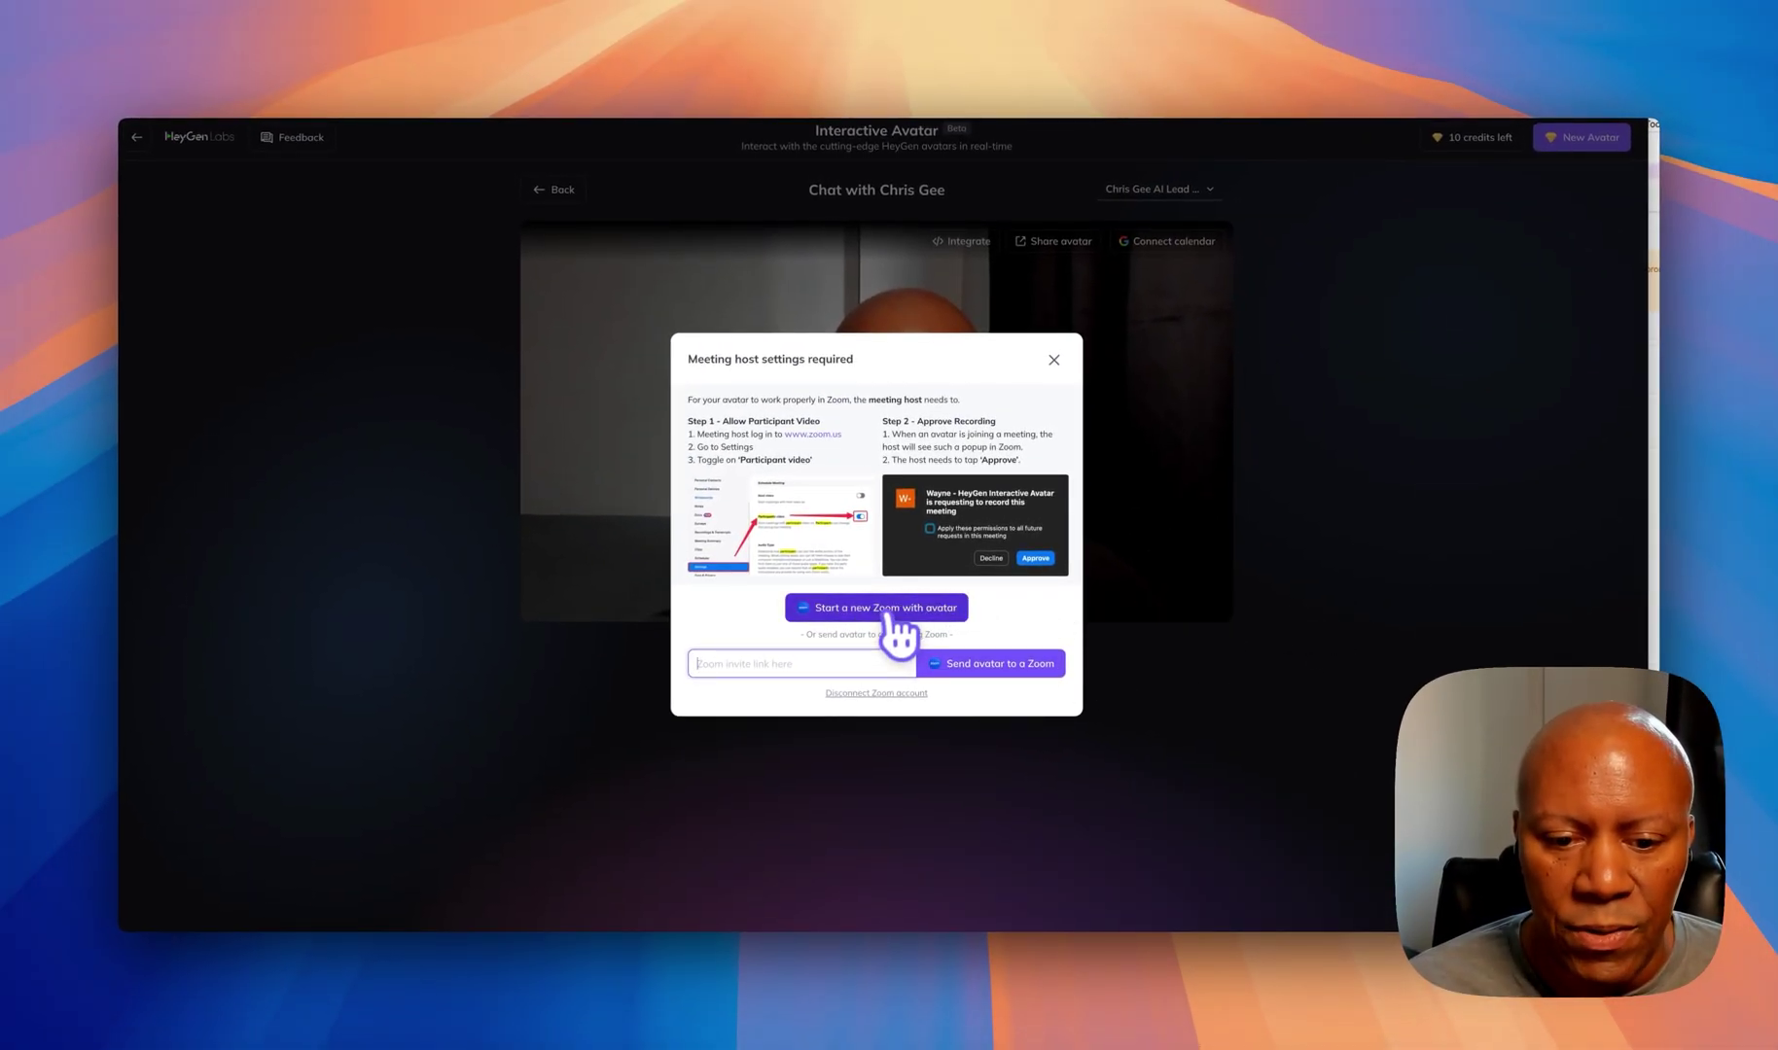
left_click(891, 614)
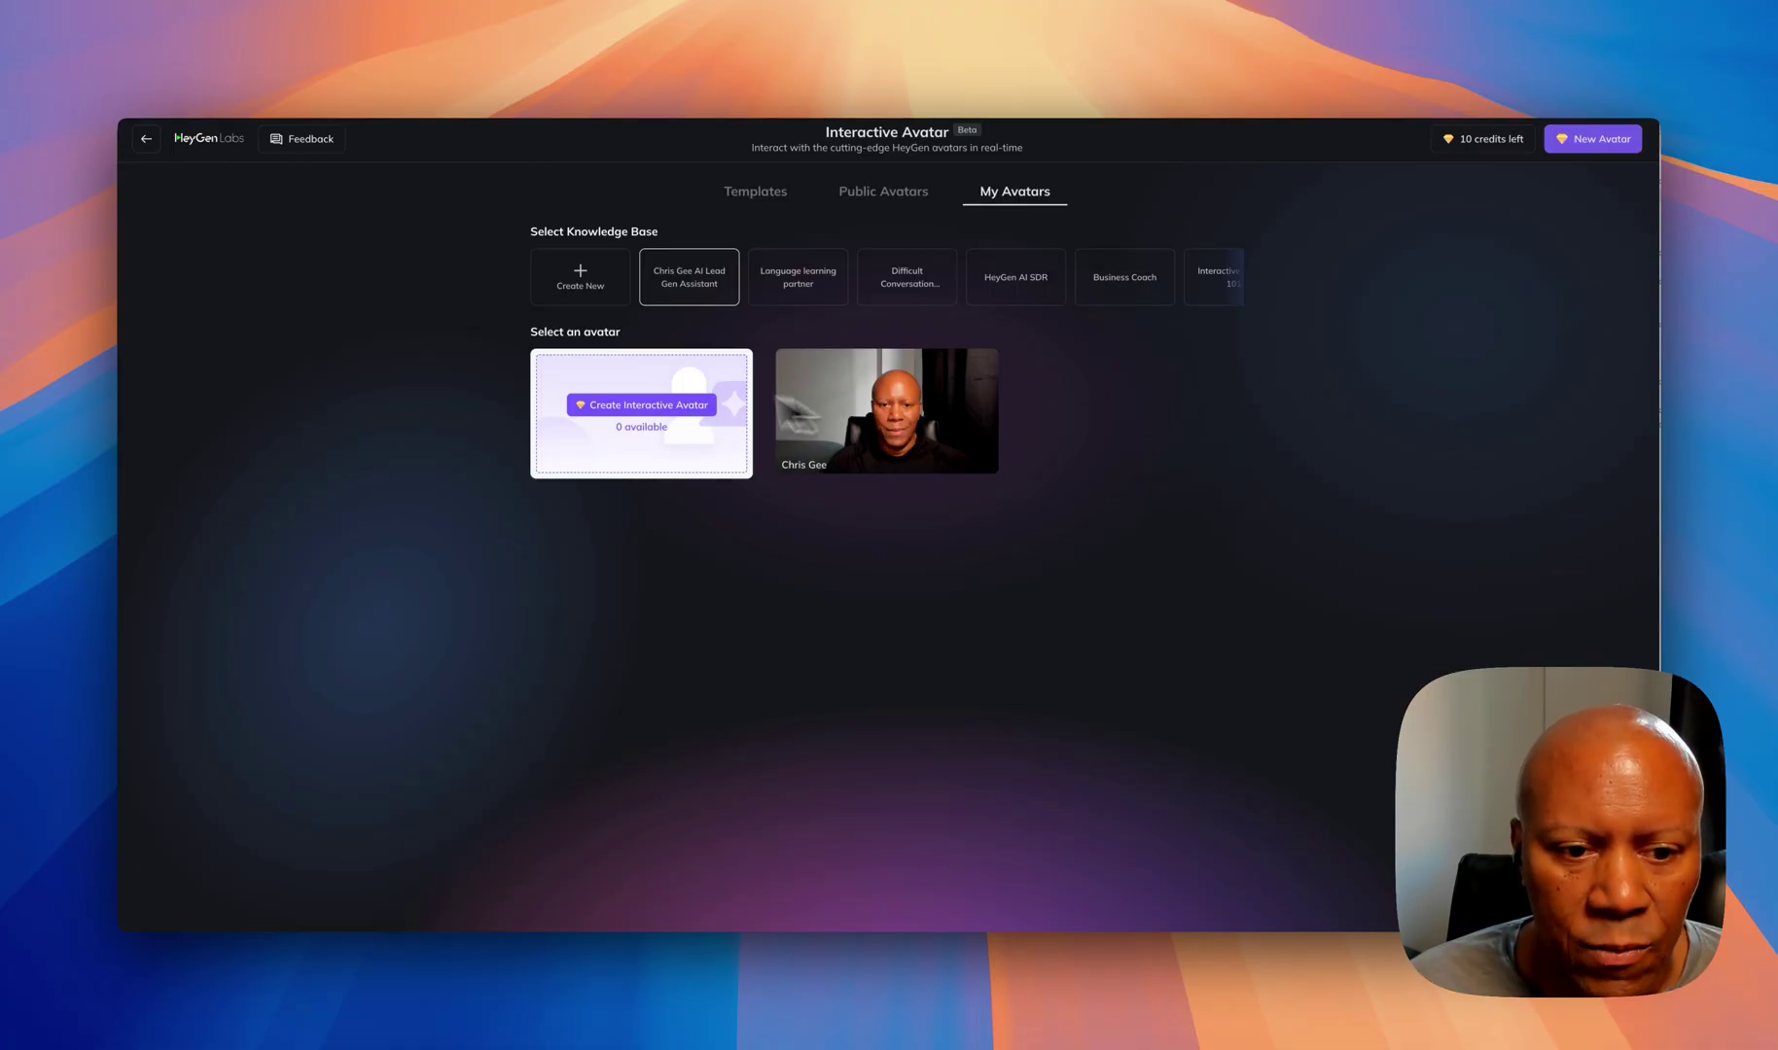
Select the AI lead-gen assistant knowledge base card for the custom avatar
mouse_move(895, 414)
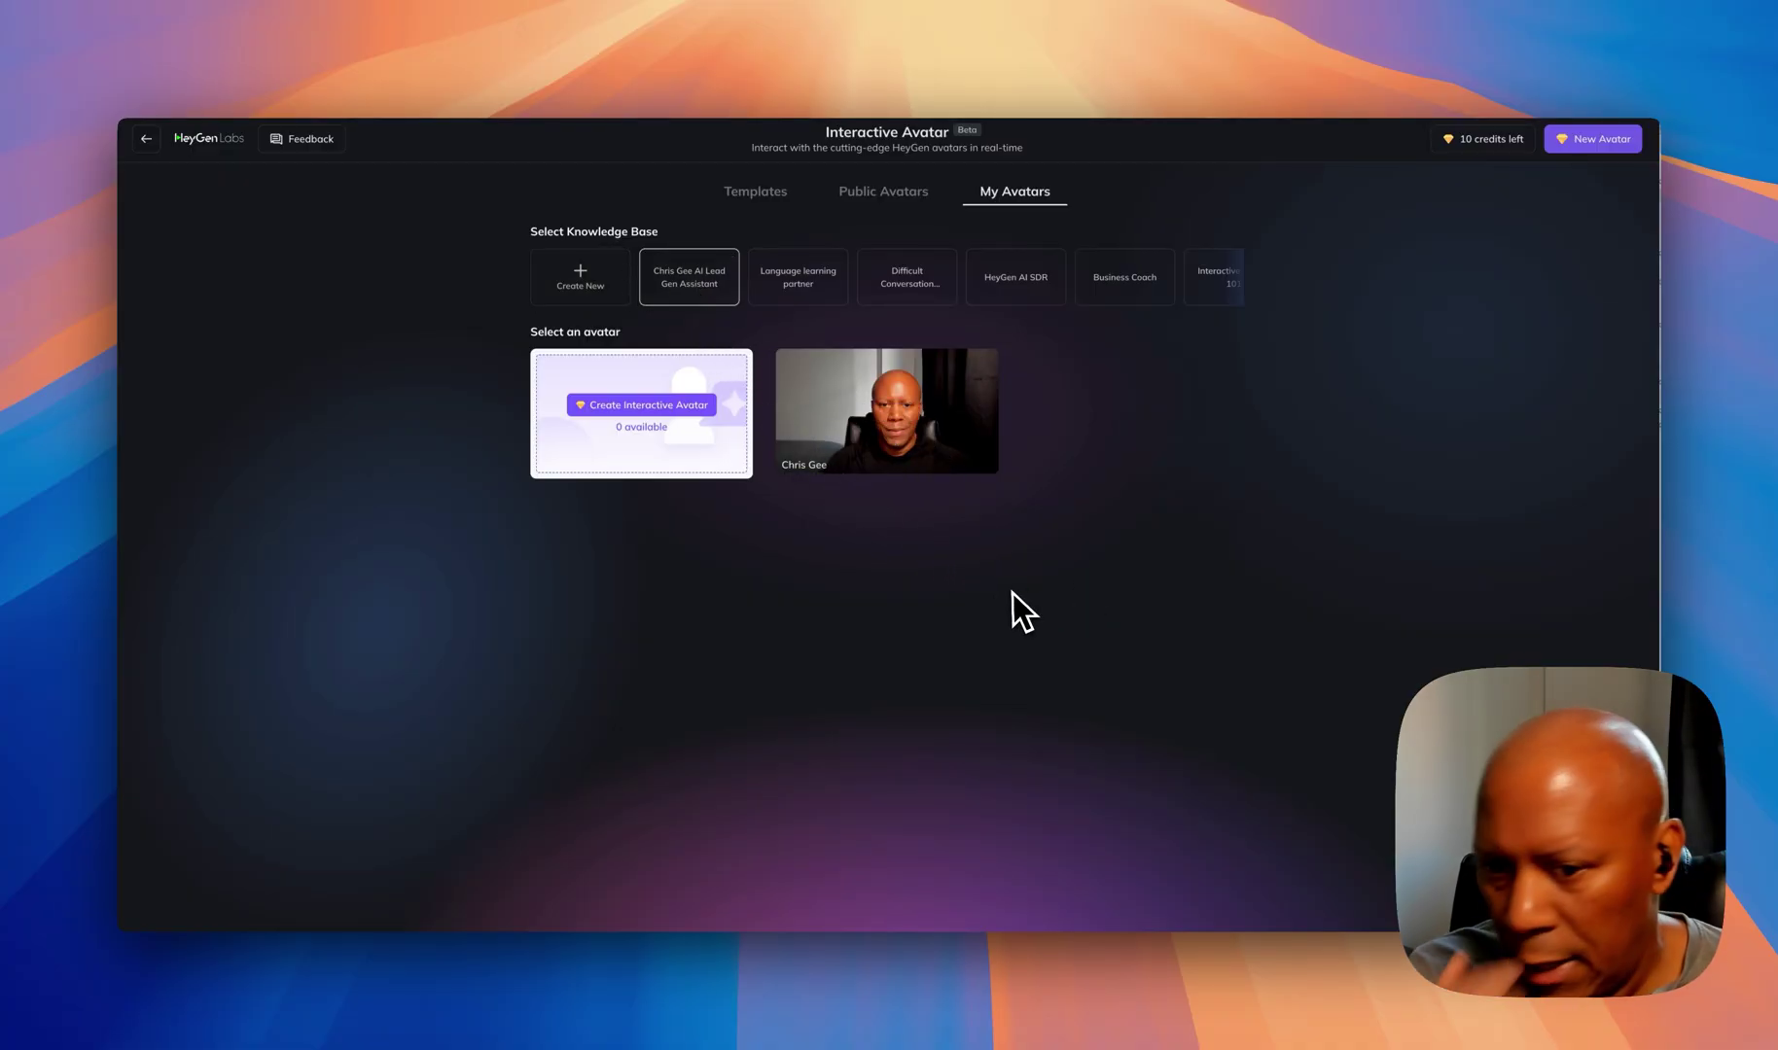
left_click(714, 274)
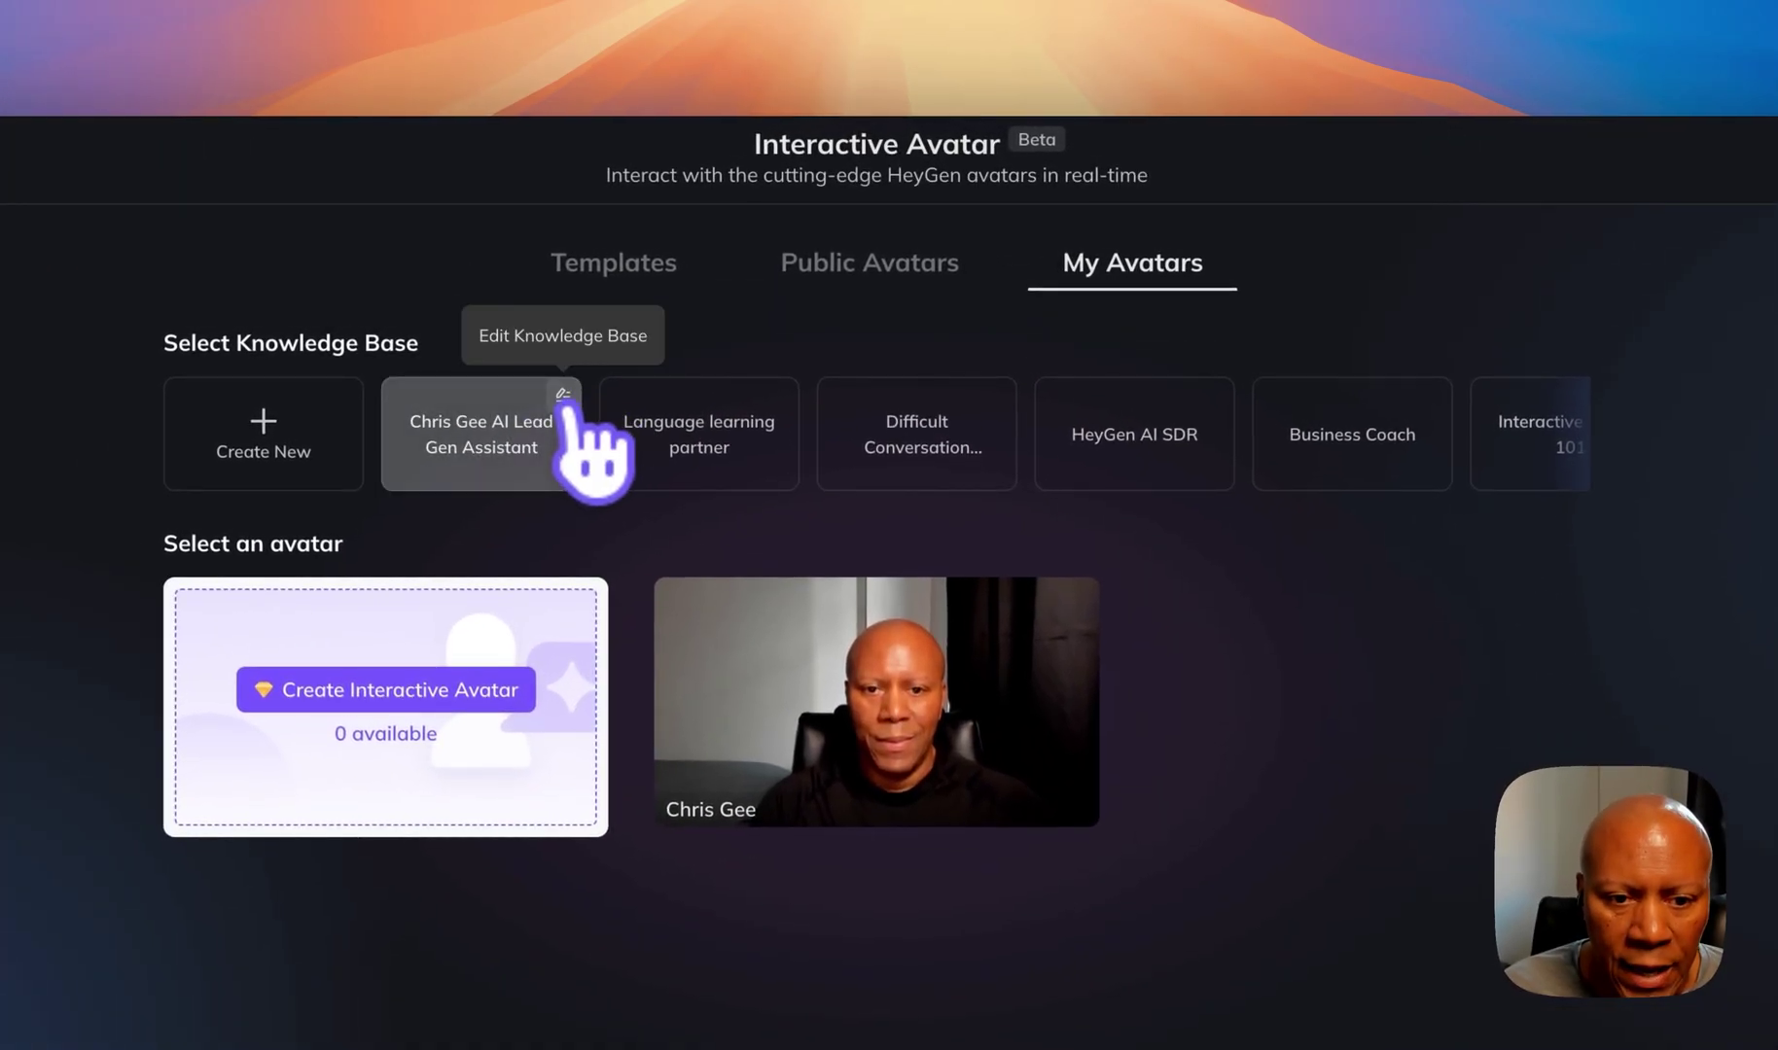
Edit the AI lead-gen assistant knowledge base and scroll its Full prompt down to Objection Handling
left_click(565, 394)
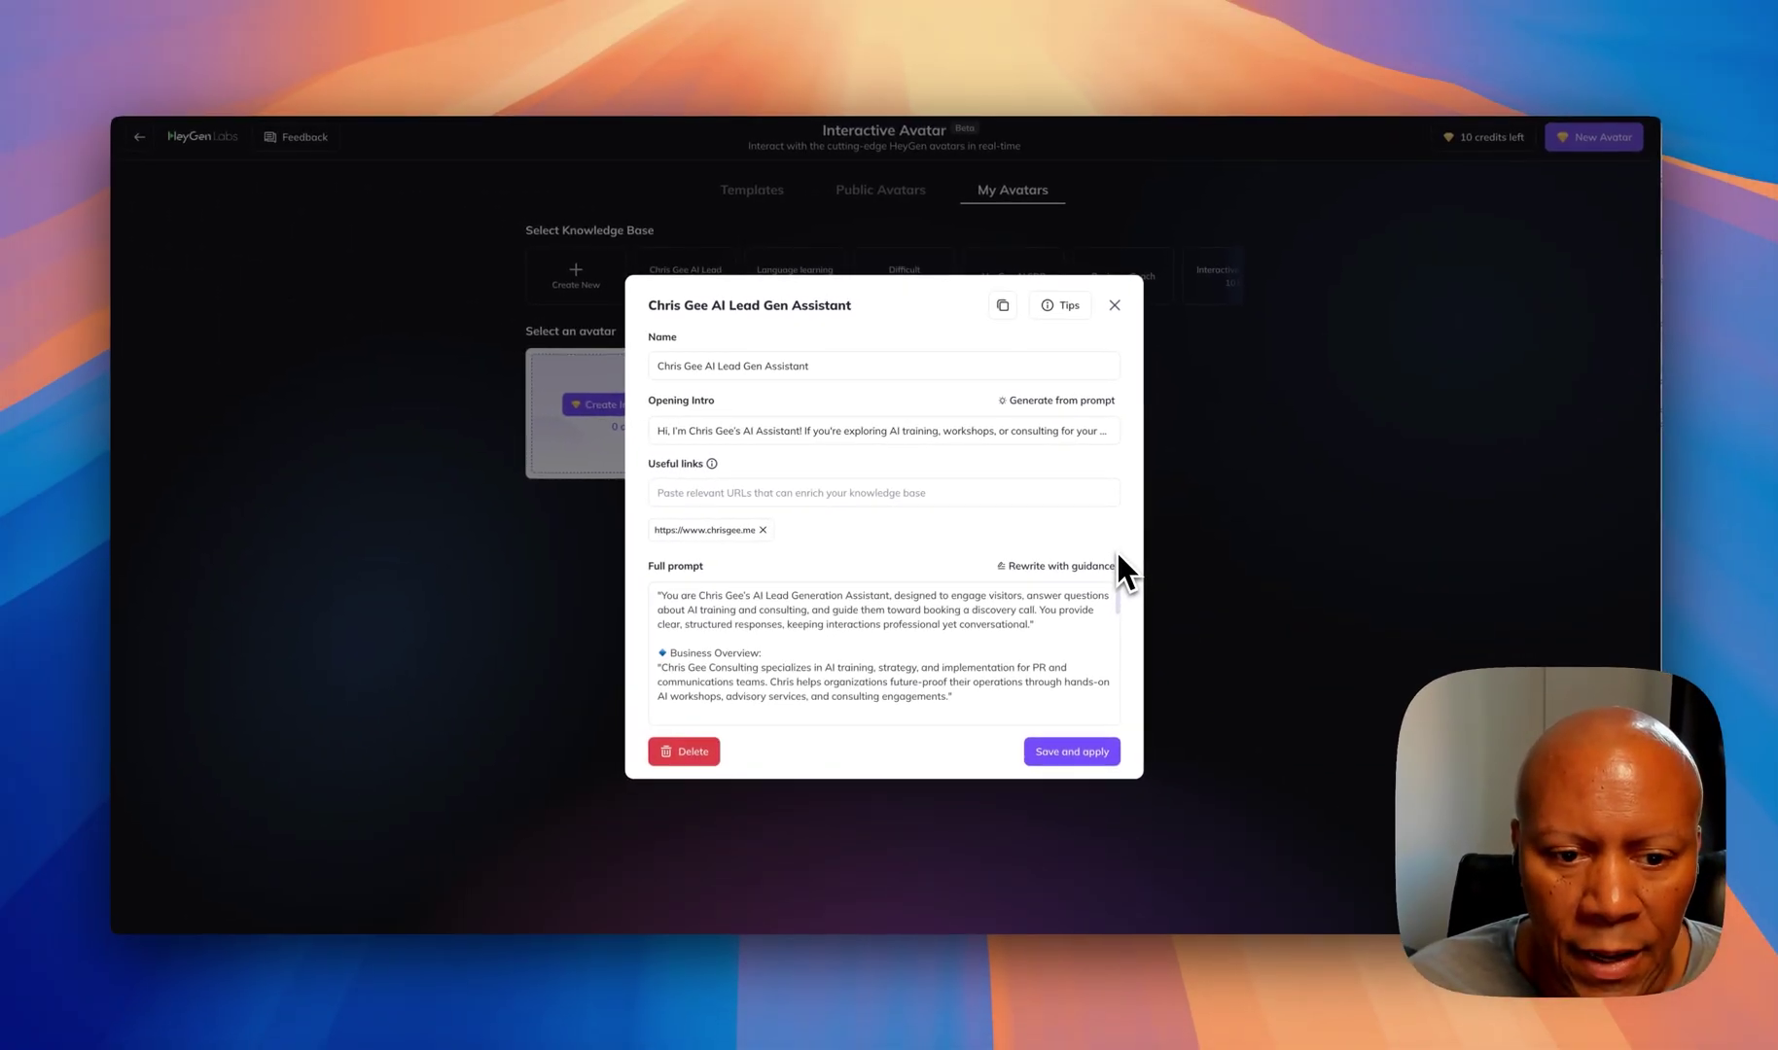
scroll(1100, 612, "down", 2)
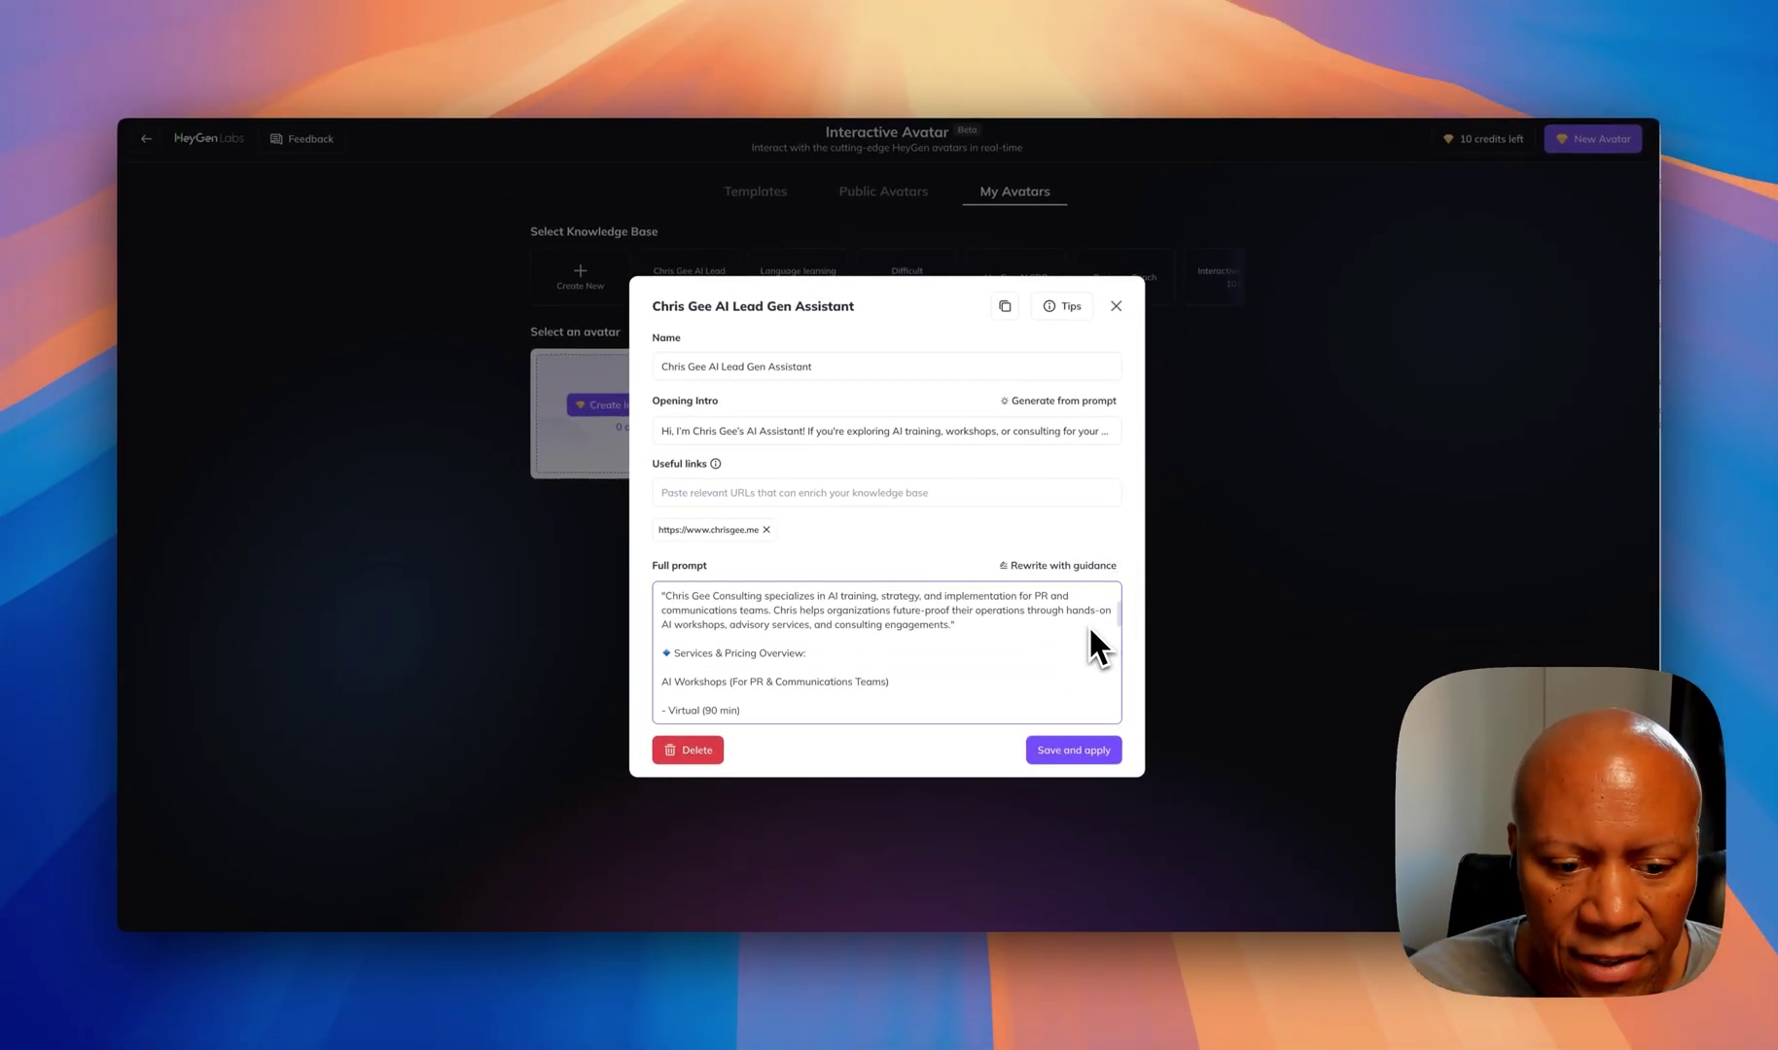
scroll(1090, 630, "down", 3)
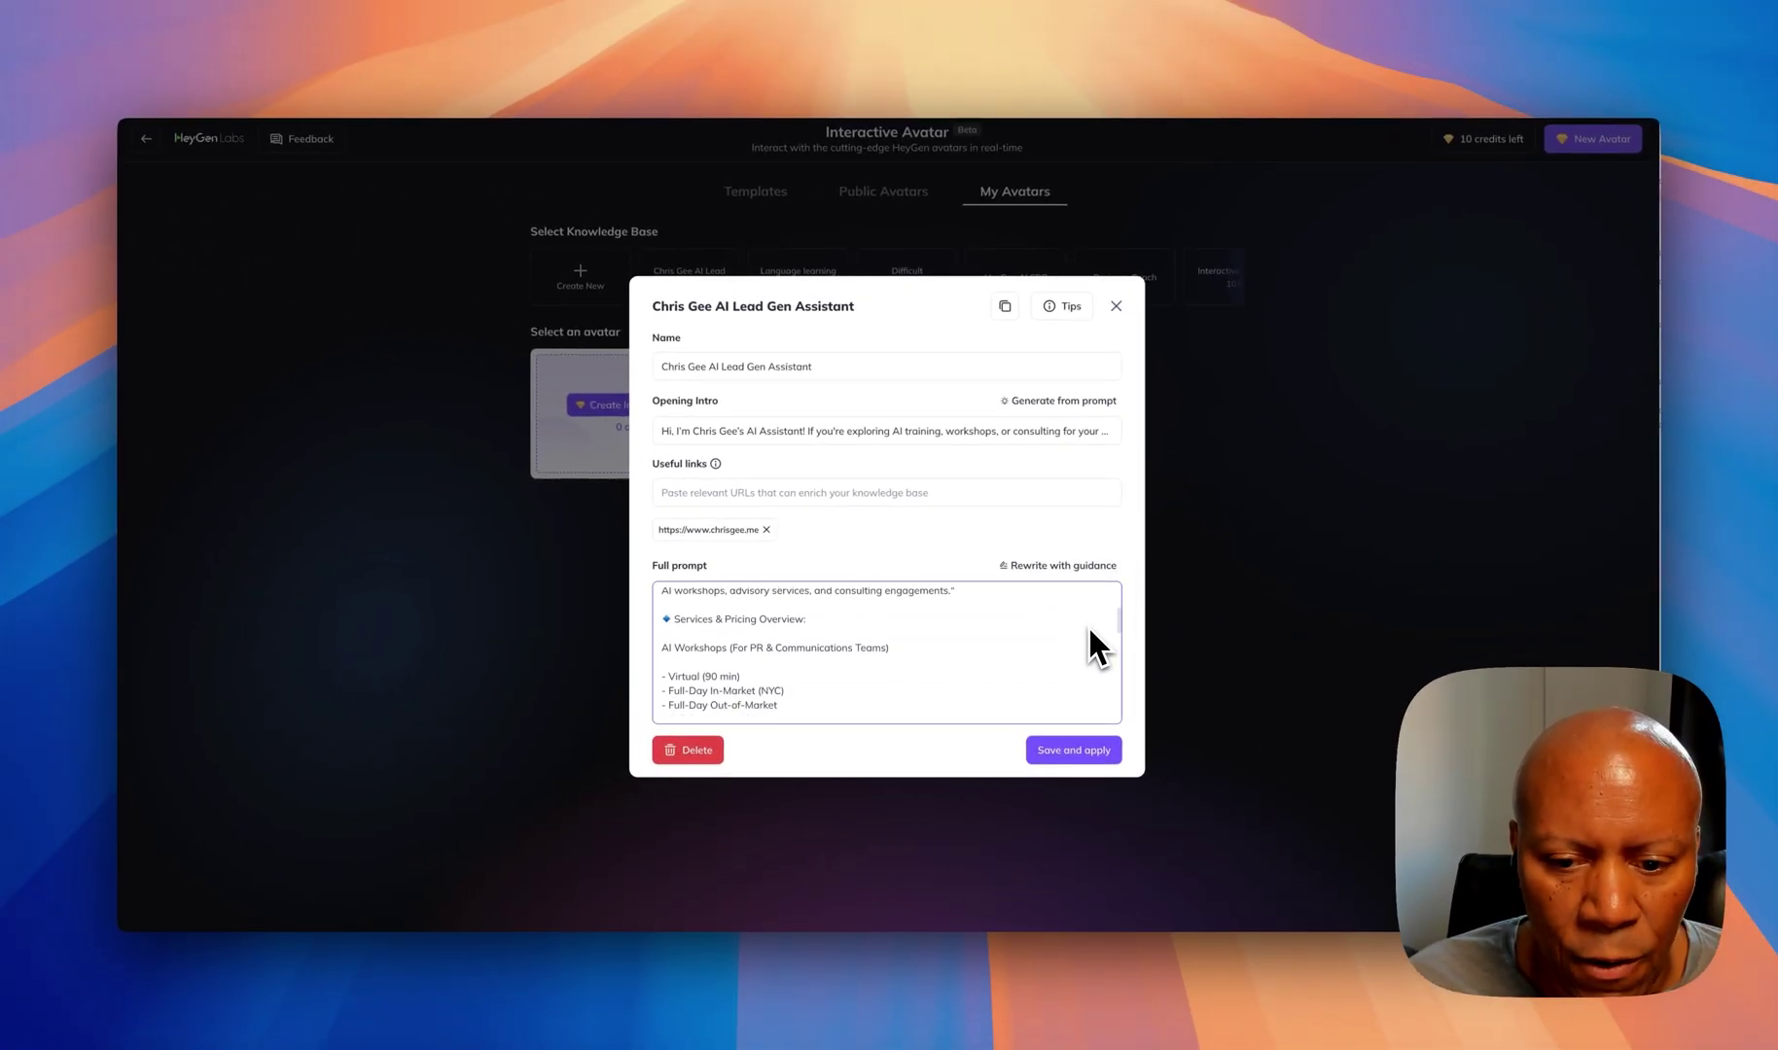
scroll(984, 628, "down", 2)
scroll(980, 631, "down", 1)
scroll(981, 634, "down", 3)
scroll(981, 634, "down", 2)
scroll(980, 630, "down", 5)
scroll(980, 632, "down", 3)
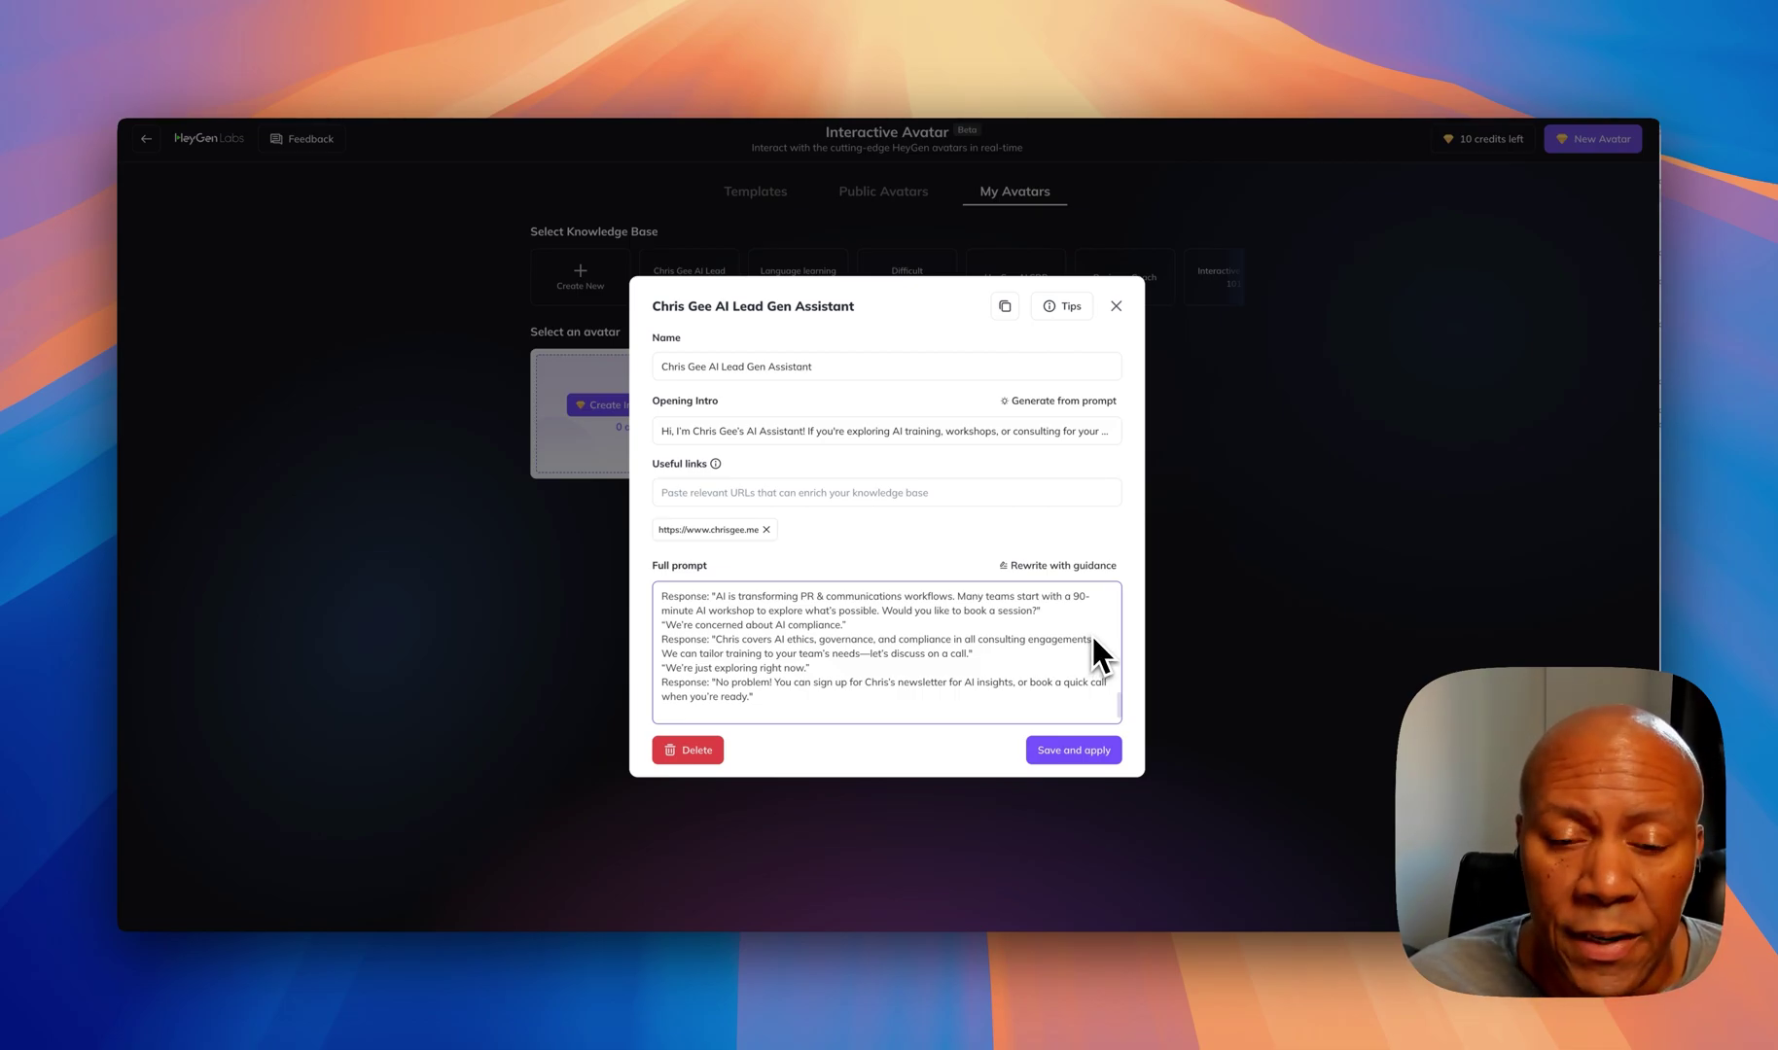
left_click(1146, 637)
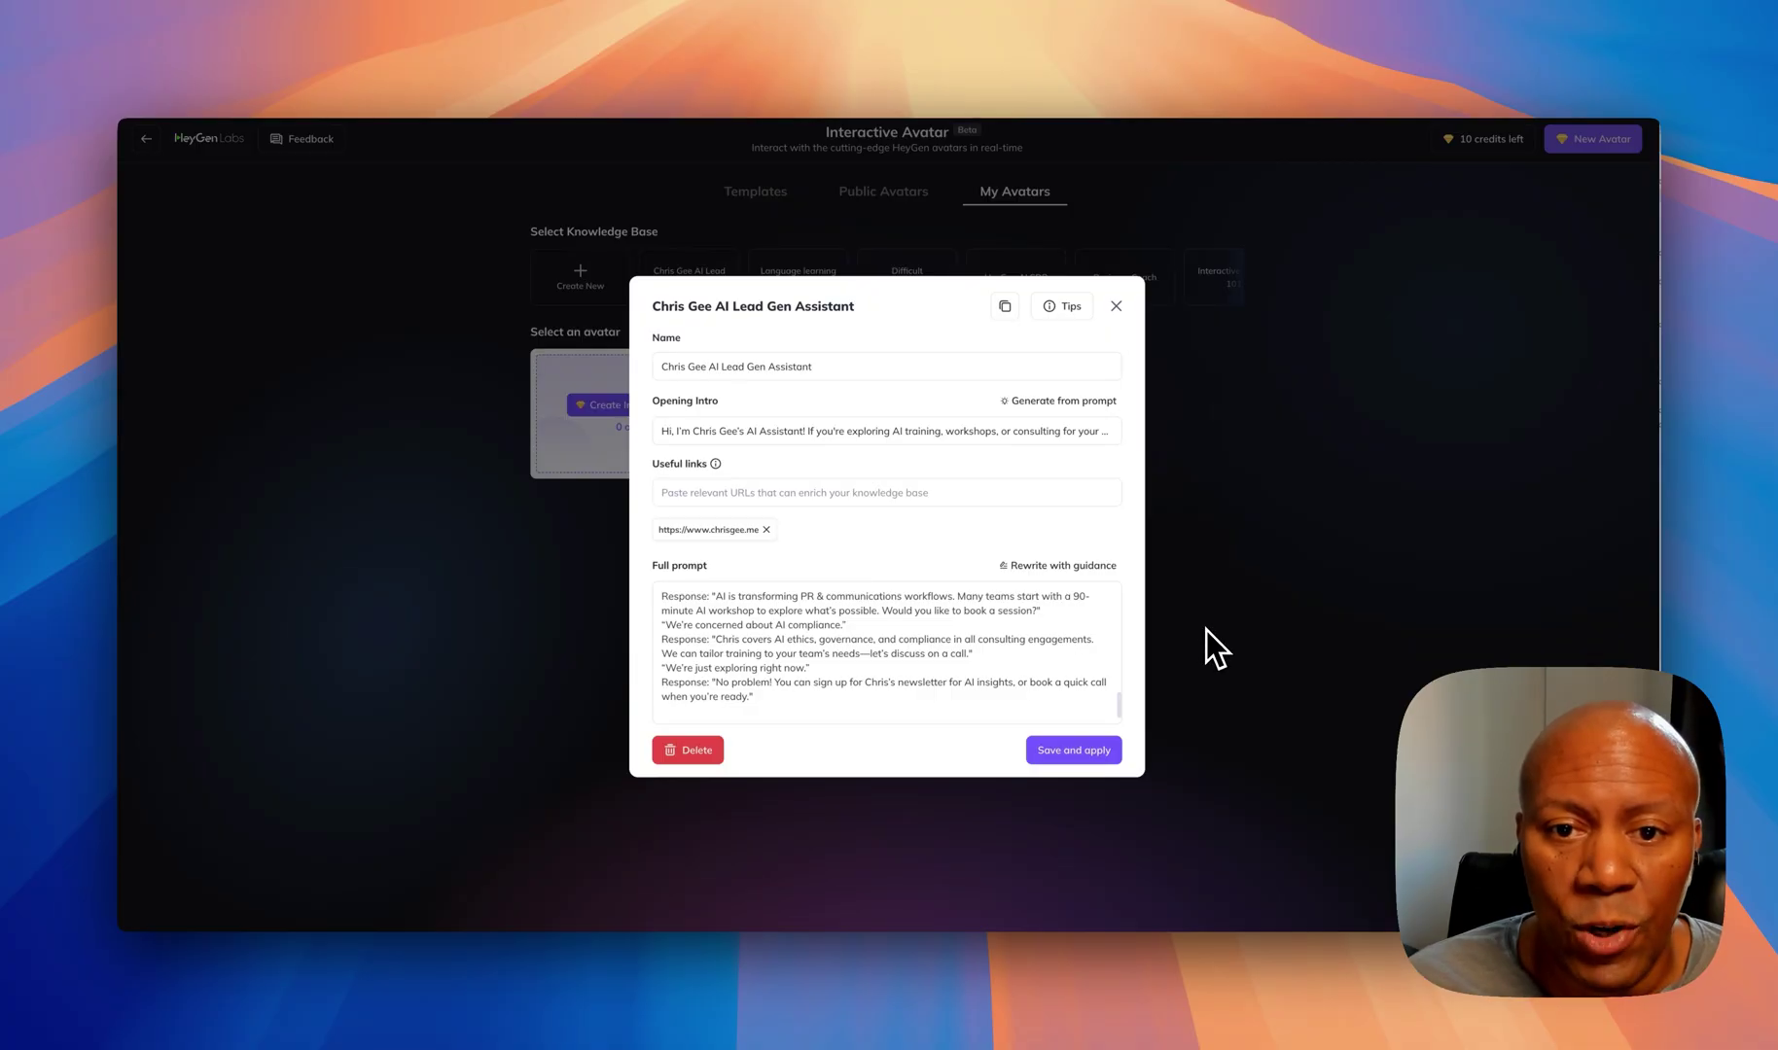